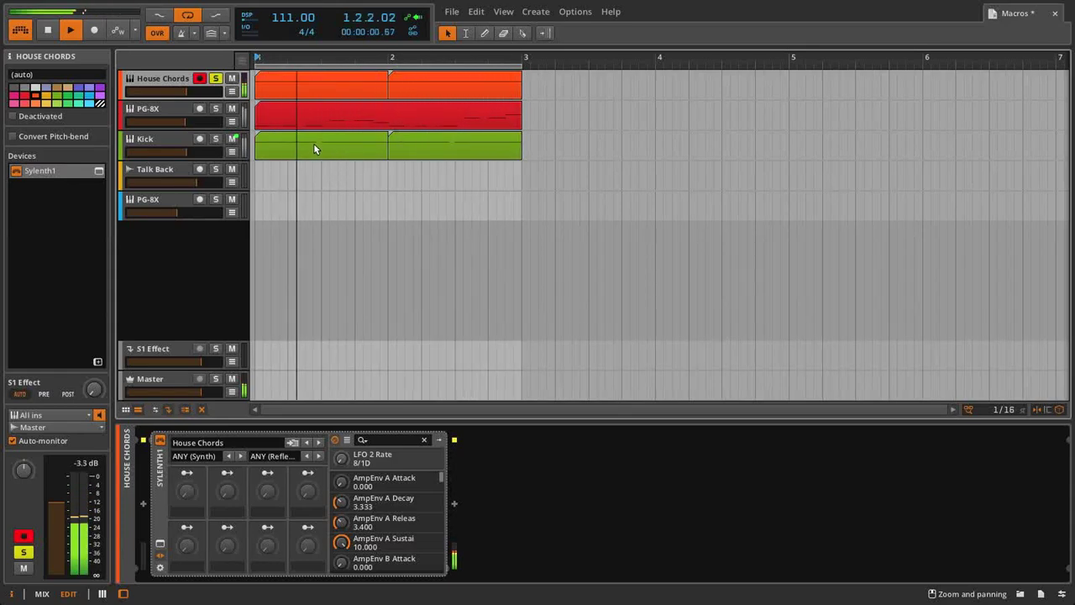
Stop playback and preview the Sylenth1 device's macro controls and its plugin window.
key("space")
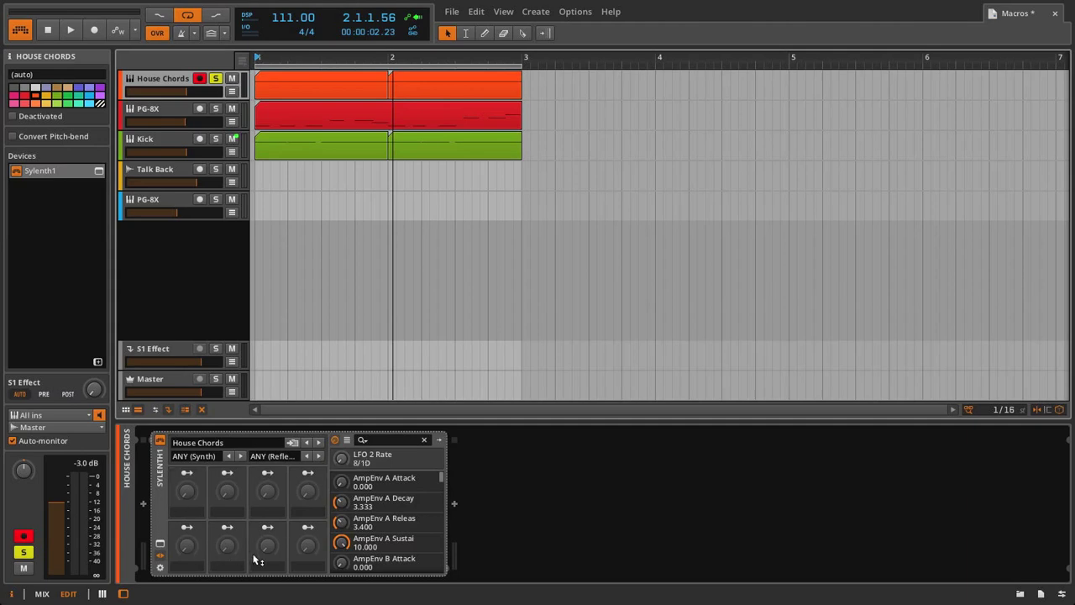
left_click(160, 557)
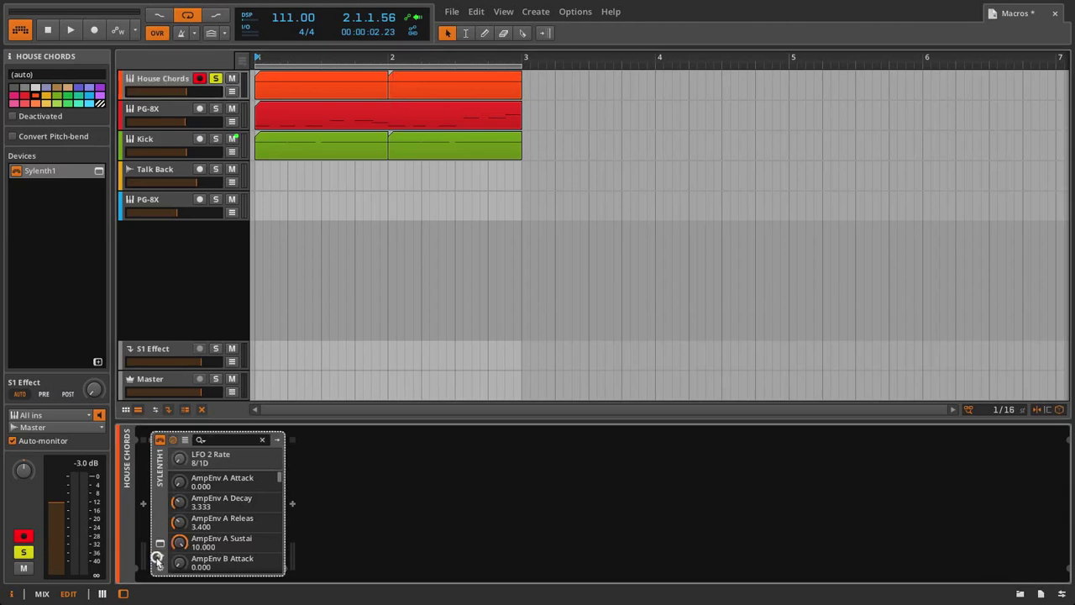
left_click(160, 557)
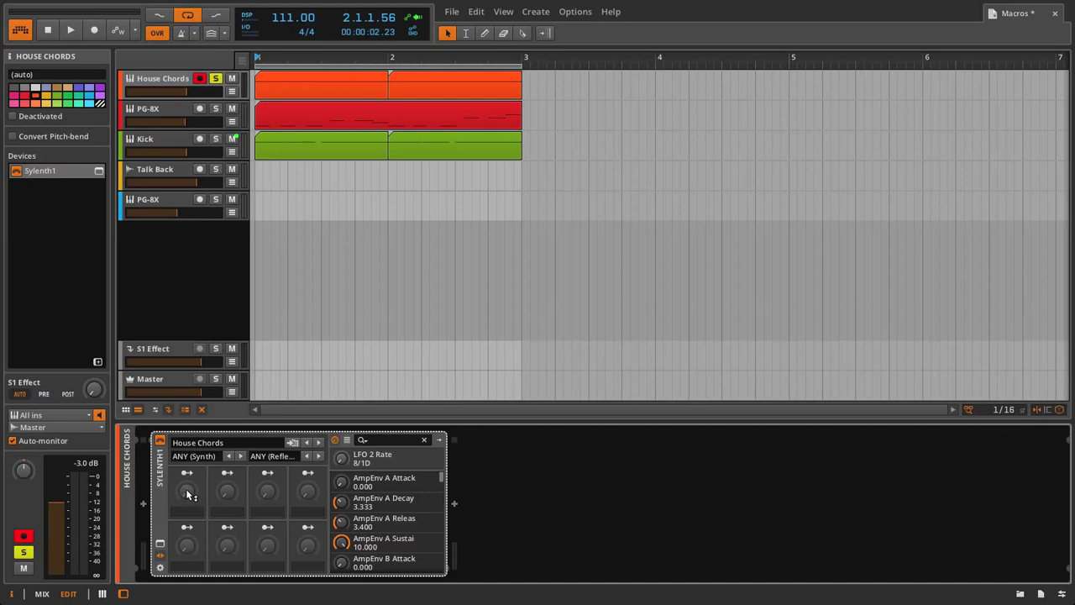
left_click(161, 547)
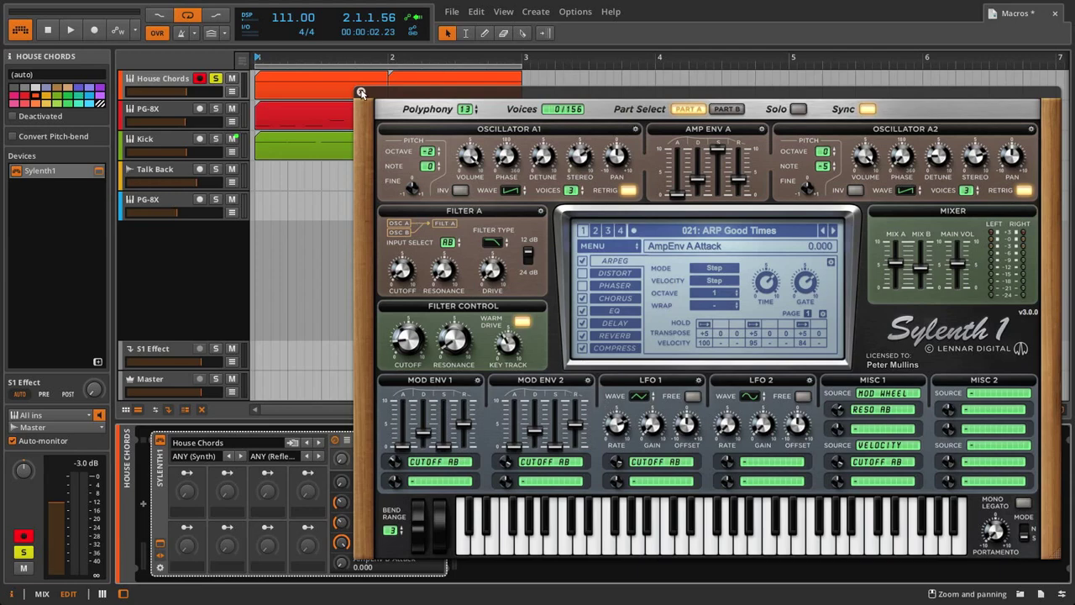
left_click(361, 92)
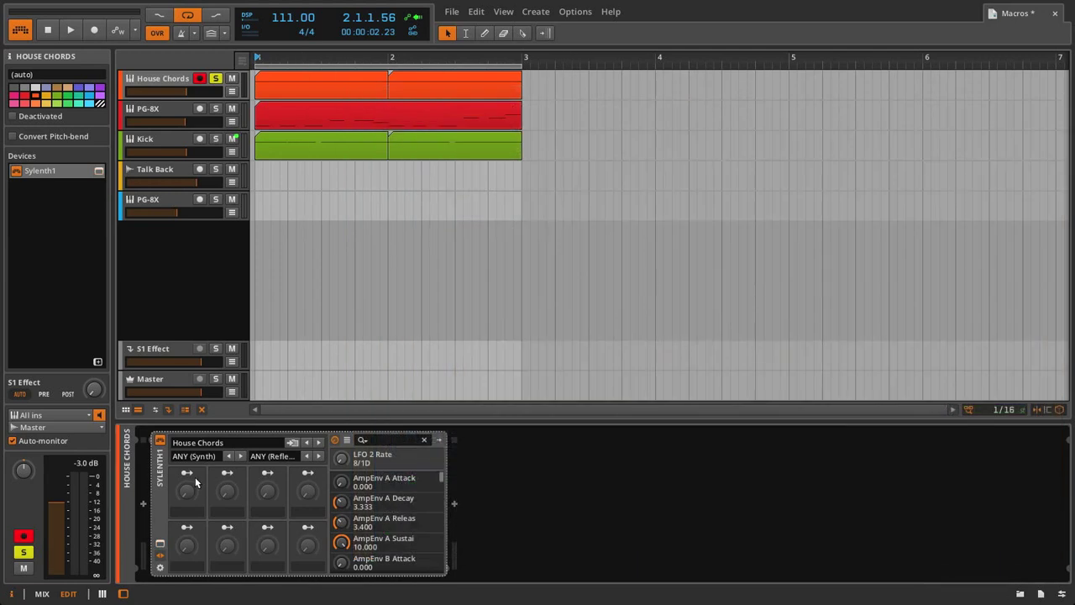
Open the Sylenth1 window and map its Filter Control cutoff to the first macro with a modulation amount of about +0.94.
left_click(160, 544)
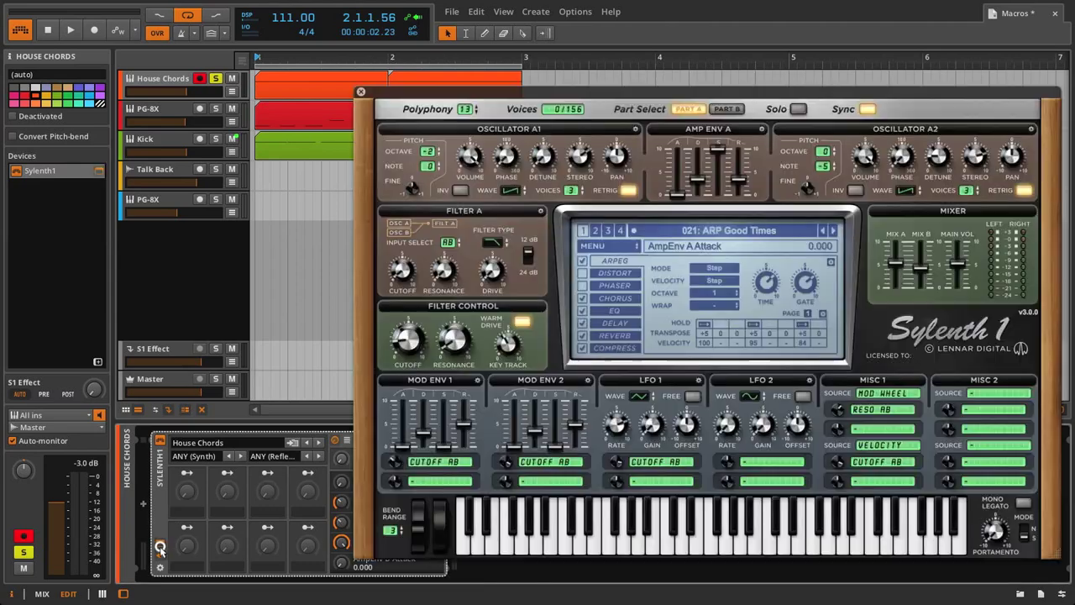
left_click(409, 338)
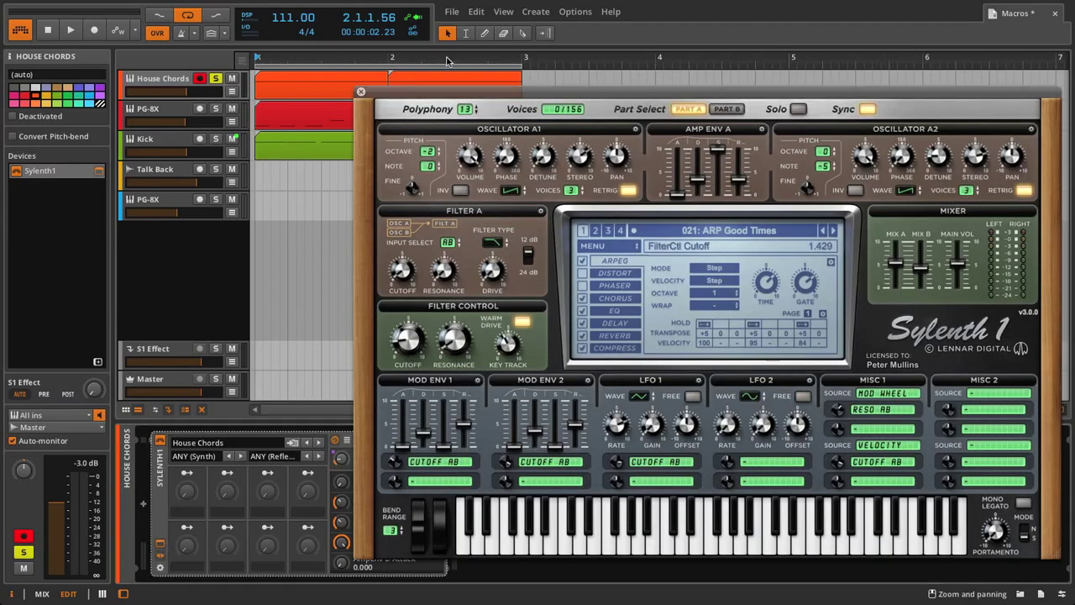
left_click_drag(441, 94, 548, 109)
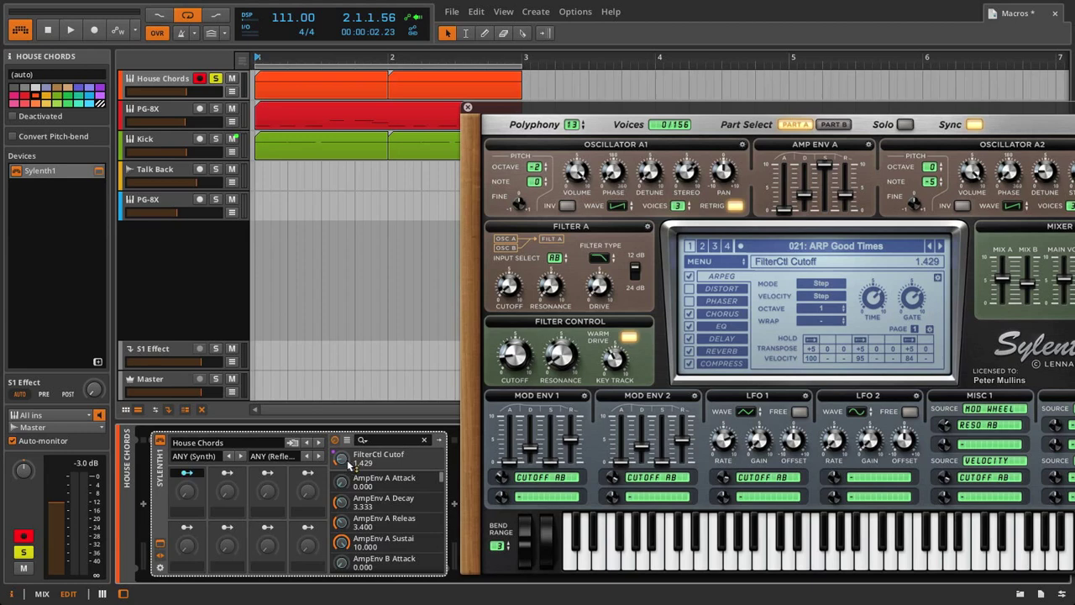
left_click_drag(342, 459, 342, 465)
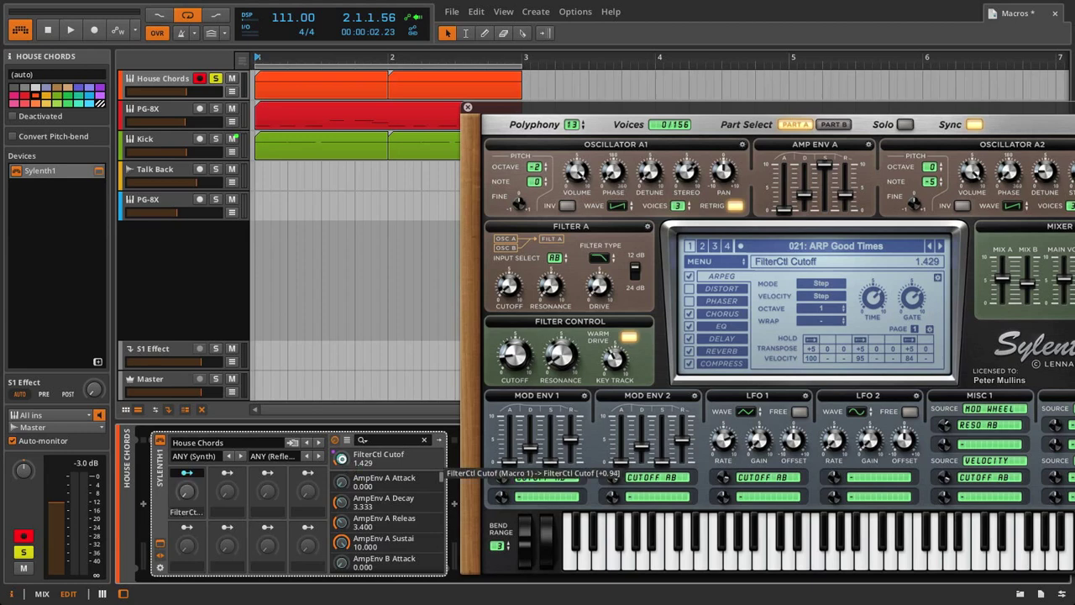
Play the loop while fine-tuning the first macro's cutoff modulation amount and turning the macro, and stop playback.
key("space")
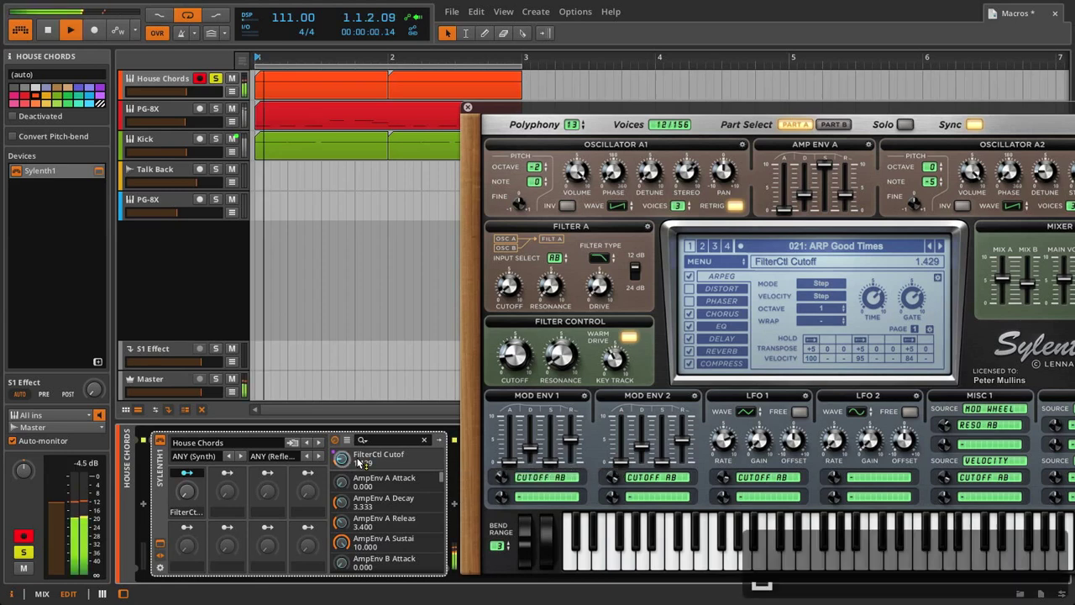
left_click_drag(342, 459, 342, 445)
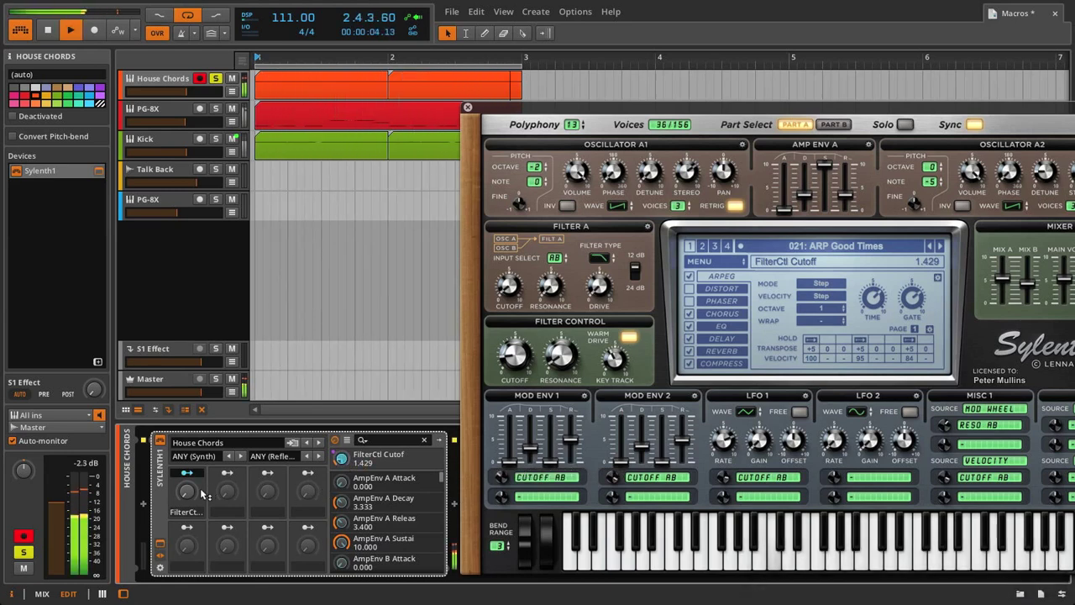
left_click_drag(188, 496, 188, 489)
key("space")
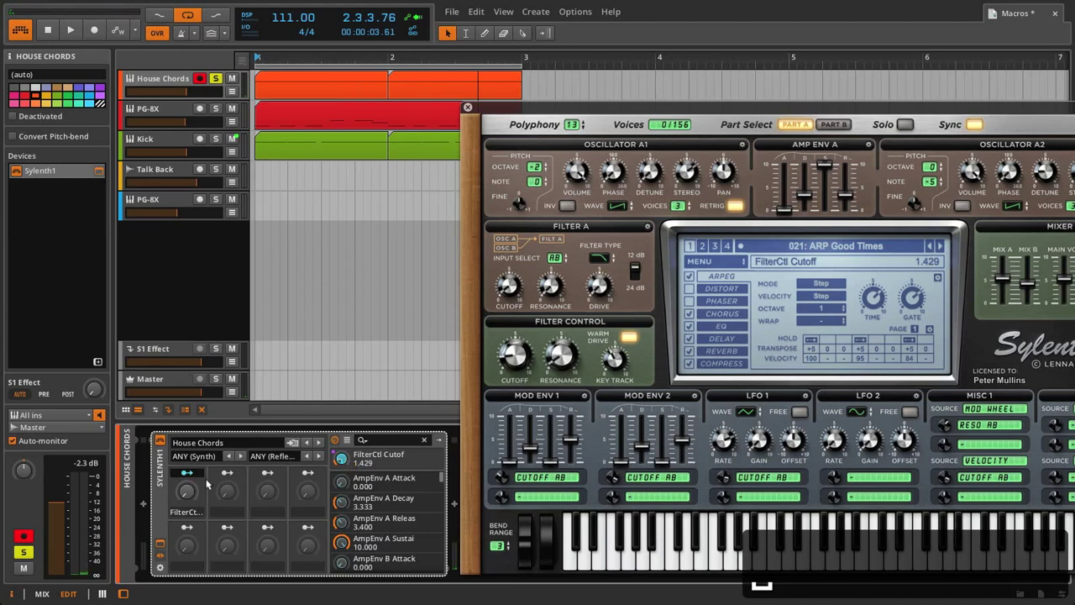
Turn the first macro up to full in stages, nudging the Filter Control cutoff, to examine how the mapped parameter follows.
left_click_drag(186, 494, 186, 492)
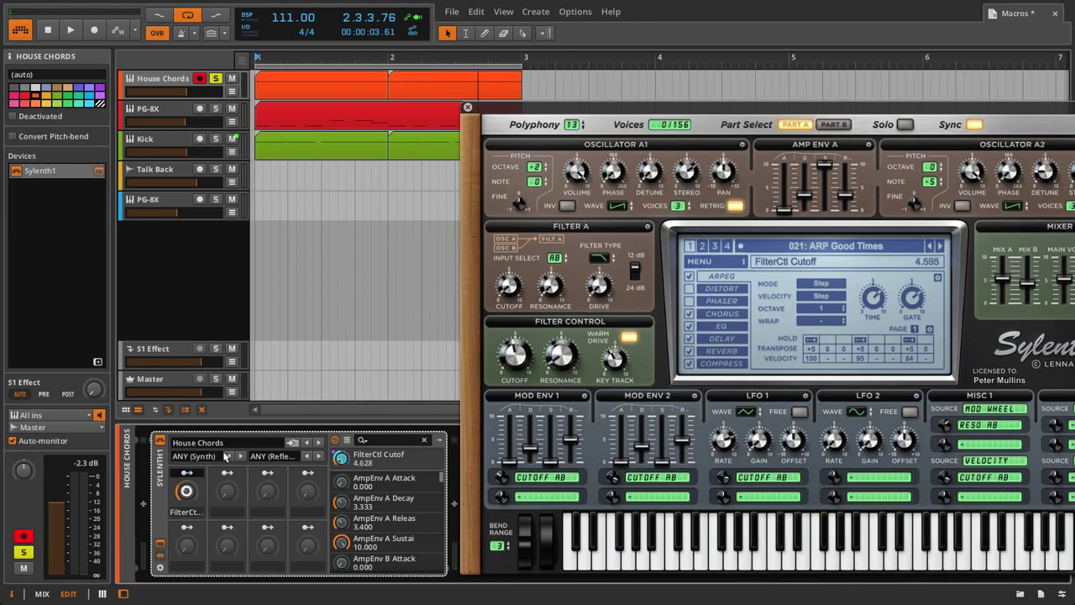
left_click_drag(512, 351, 511, 354)
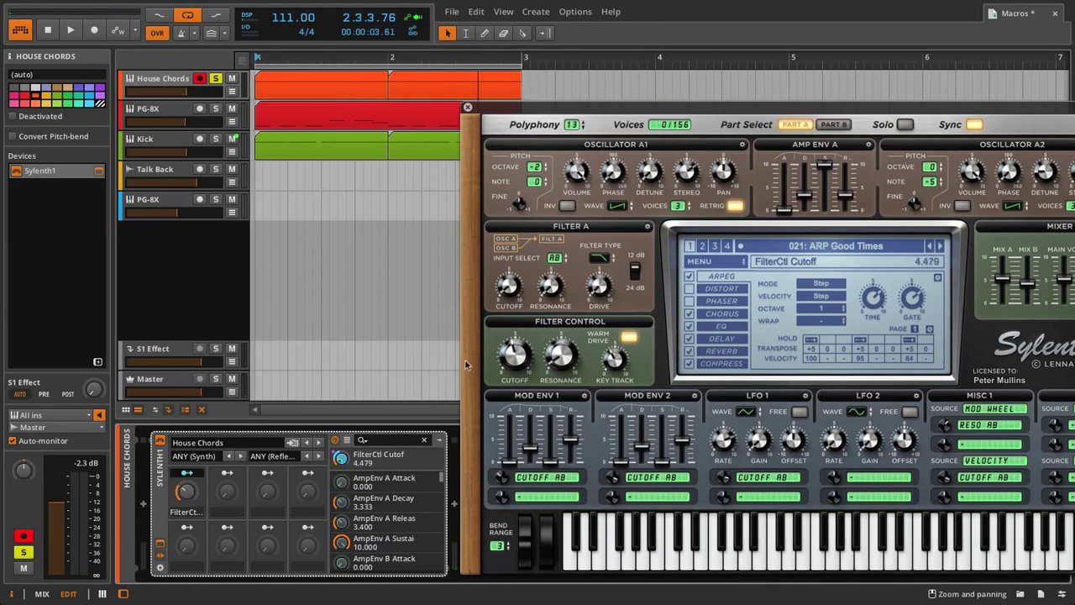
left_click_drag(186, 494, 187, 491)
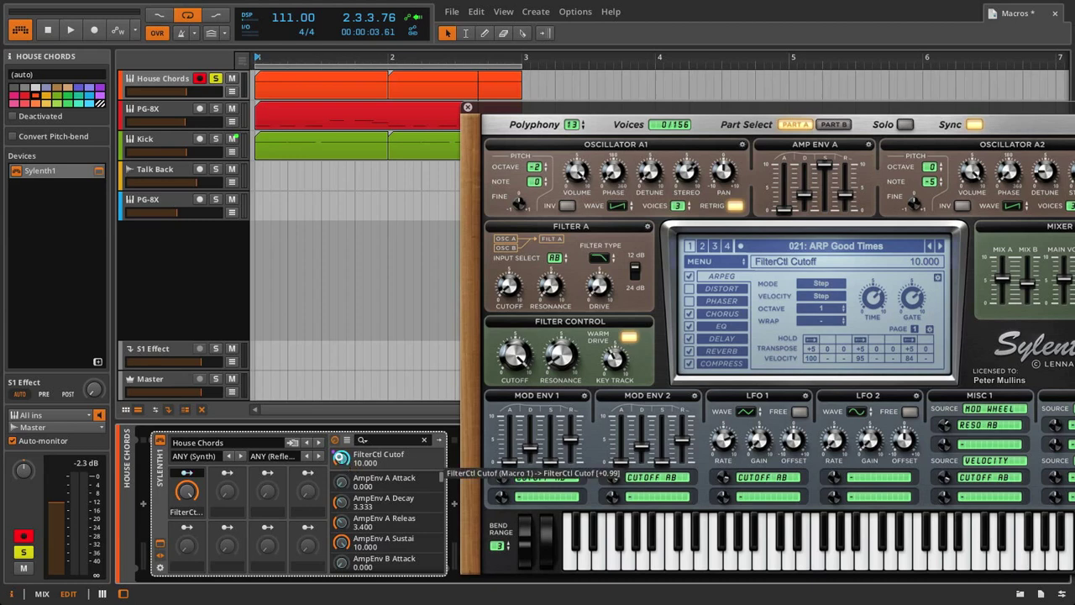
Reduce the macro's cutoff modulation amount for a maximum cutoff of 6.779, and sweep the macro down and back up.
left_click_drag(339, 456, 339, 497)
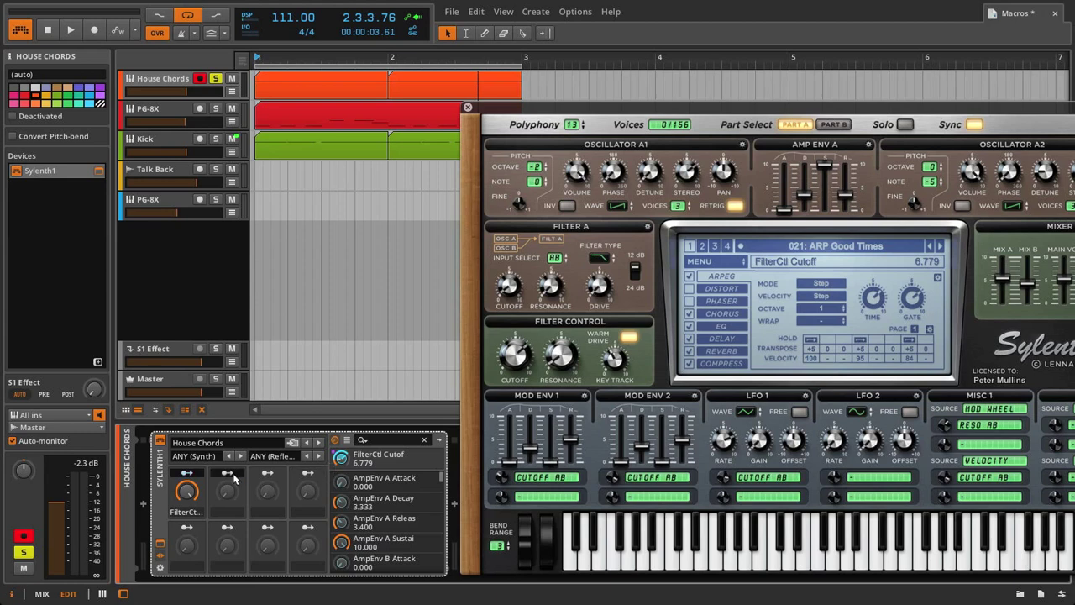
left_click_drag(187, 492, 187, 575)
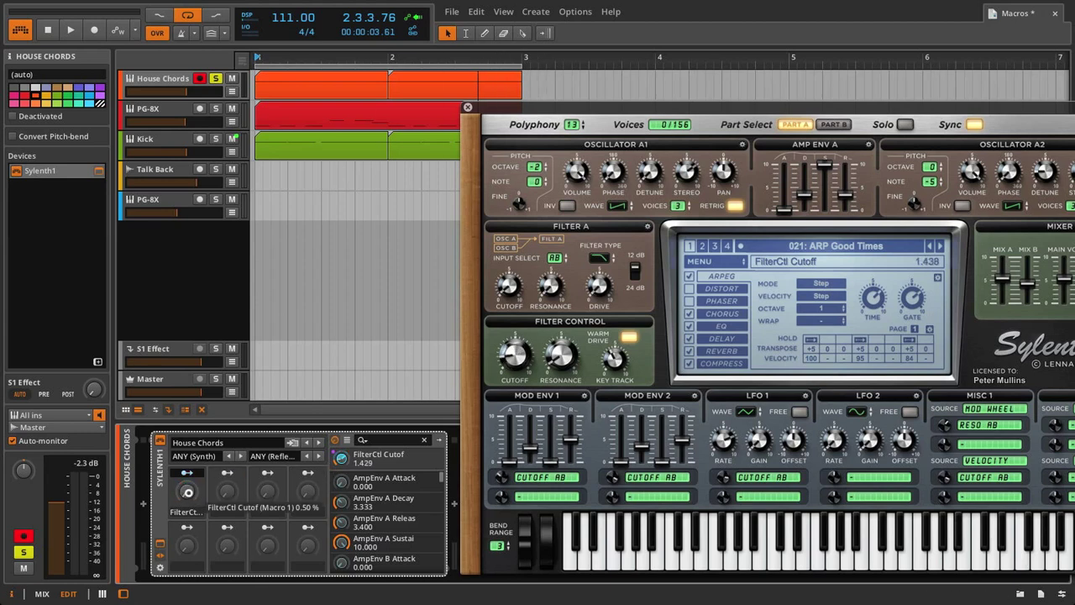
left_click_drag(190, 494, 190, 410)
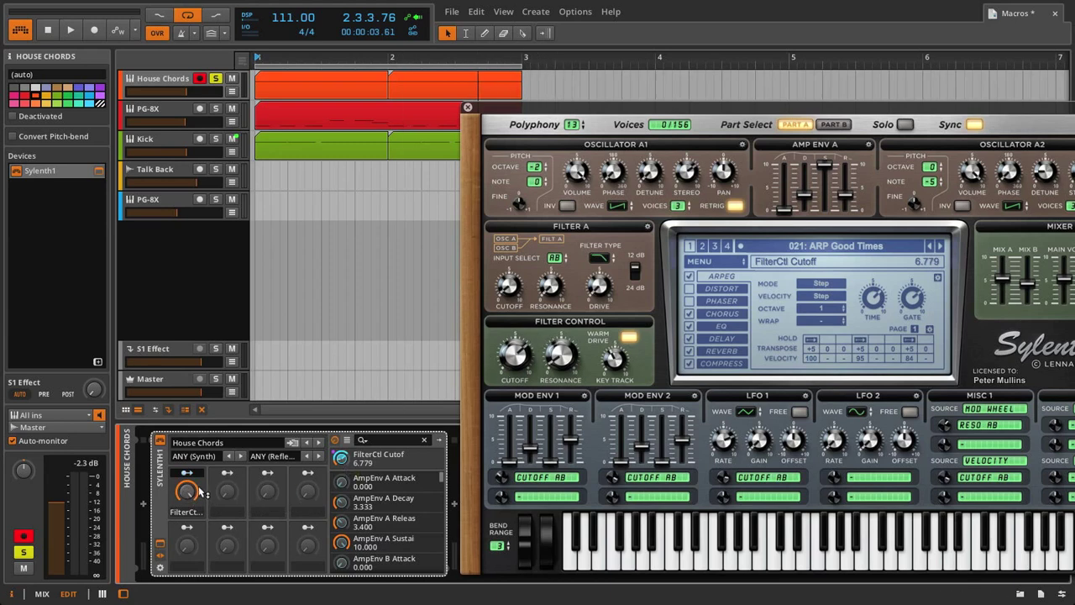
Audition the loop and raise the base Filter Control cutoff for a value of 7.283 at full macro.
key("space")
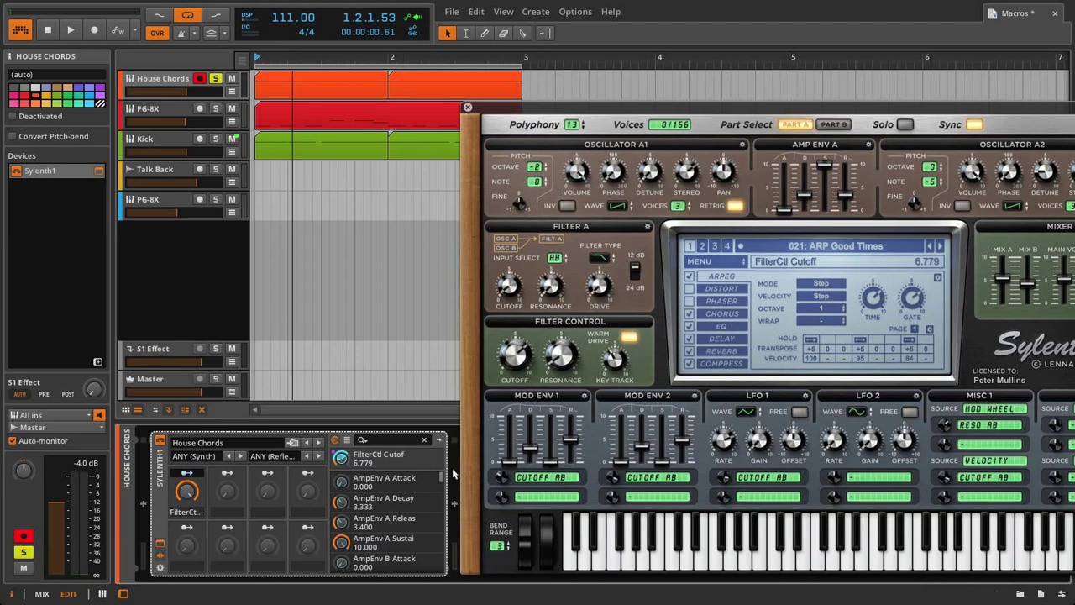
left_click_drag(524, 363, 523, 386)
key("space")
key("space")
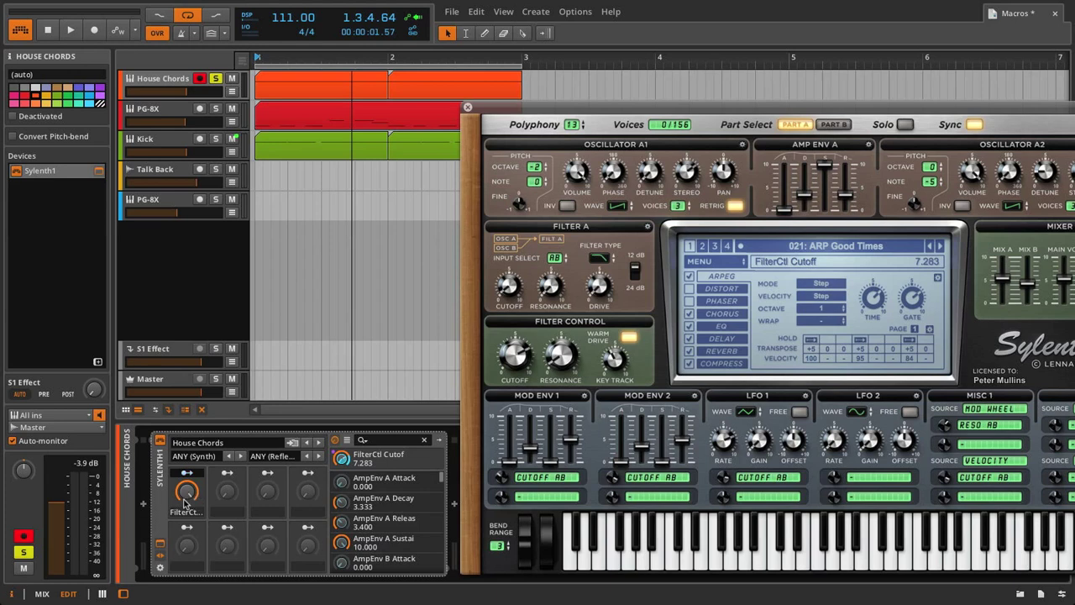
Sweep the first macro between its minimum and maximum, with a brief playback, to check the cutoff range.
left_click(191, 496)
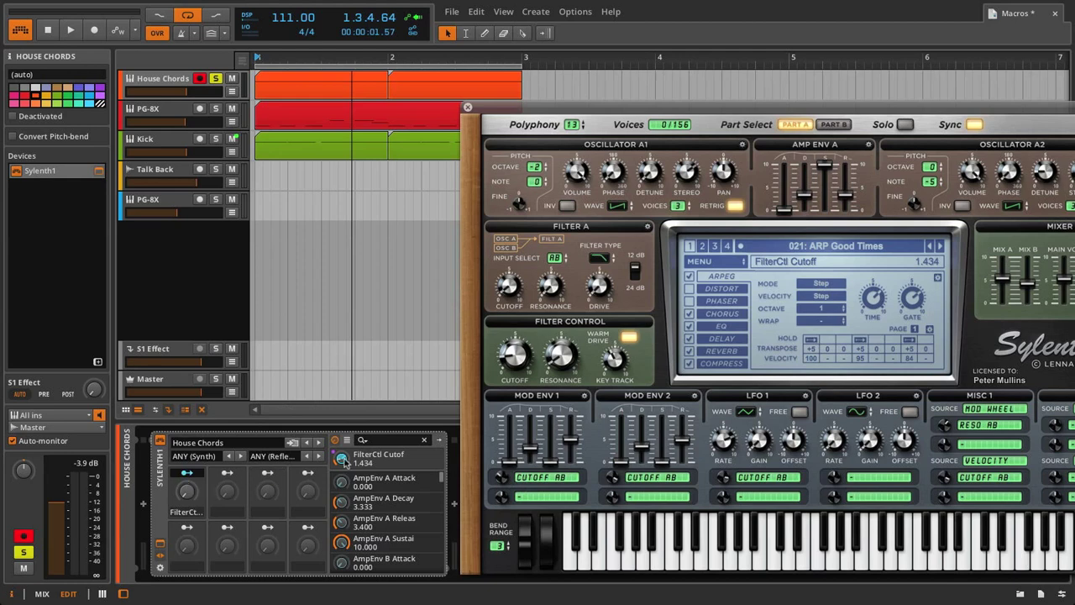
left_click_drag(191, 493, 191, 431)
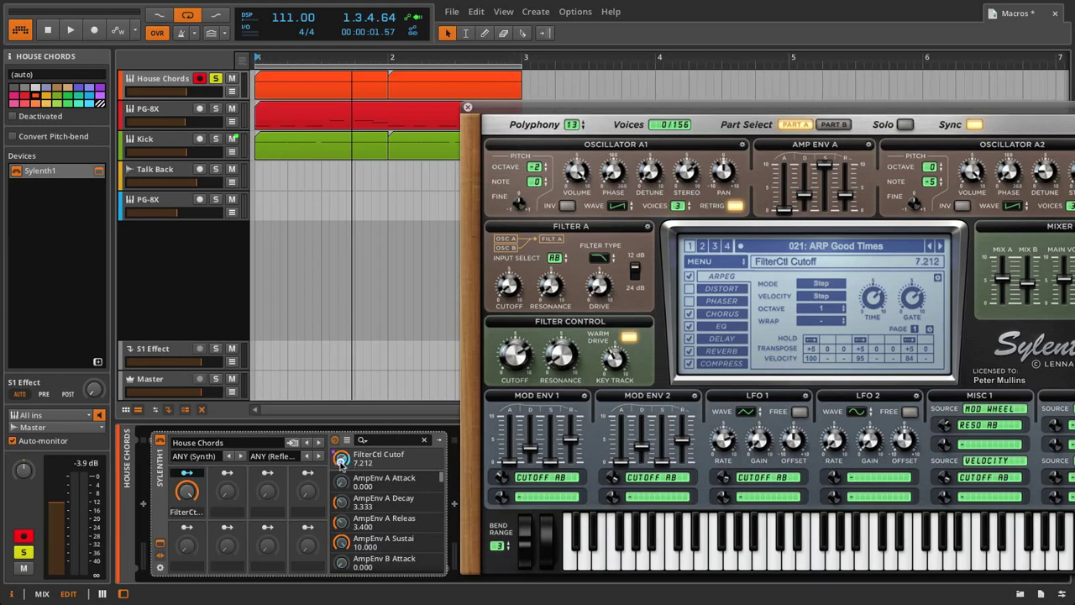
mouse_move(187, 490)
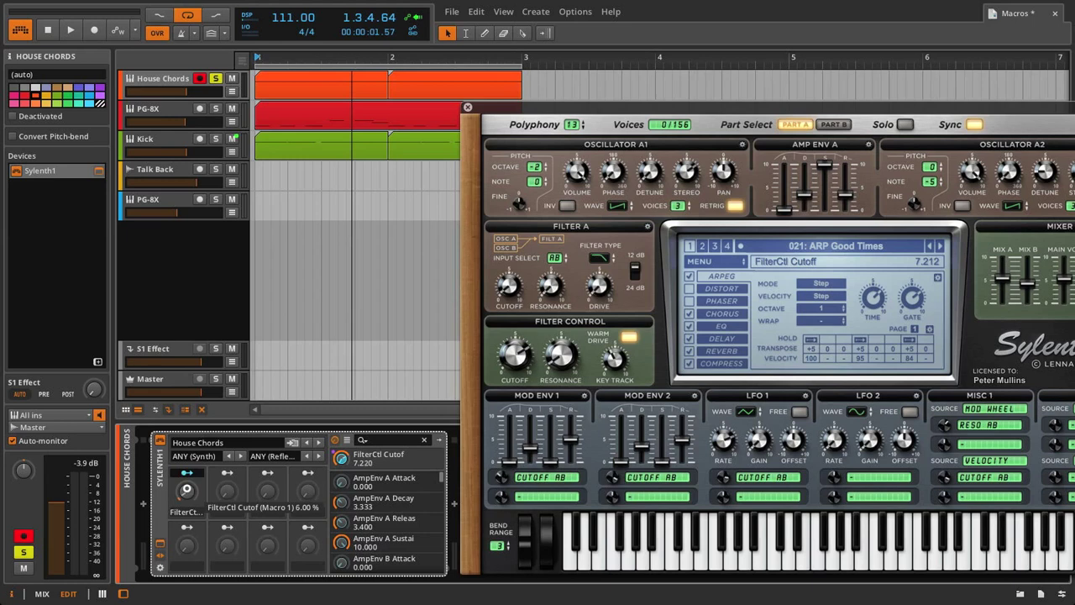
key("space")
key("space")
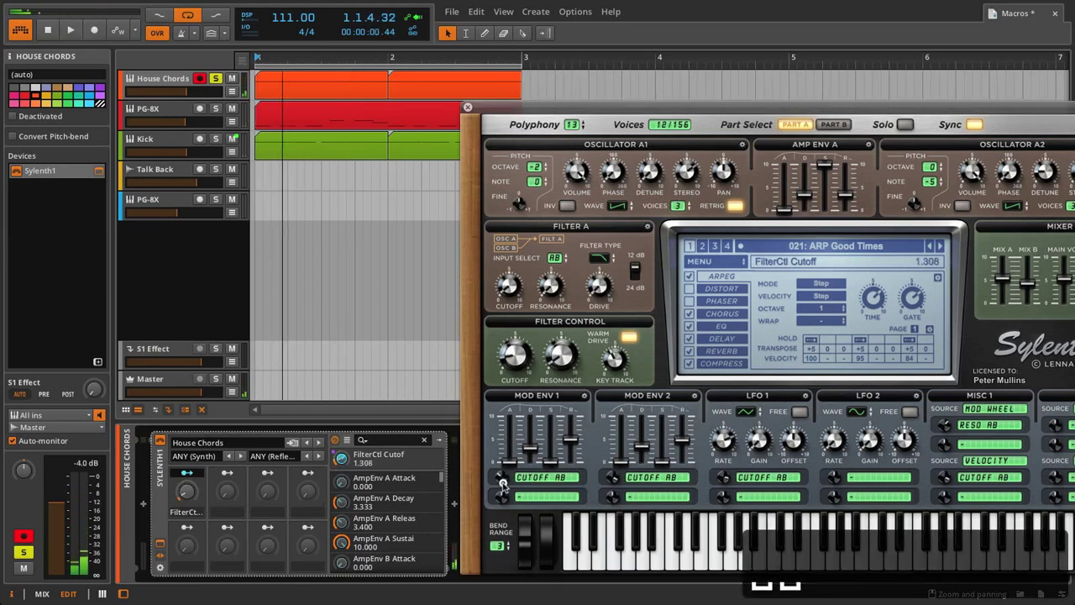
left_click_drag(191, 497, 191, 450)
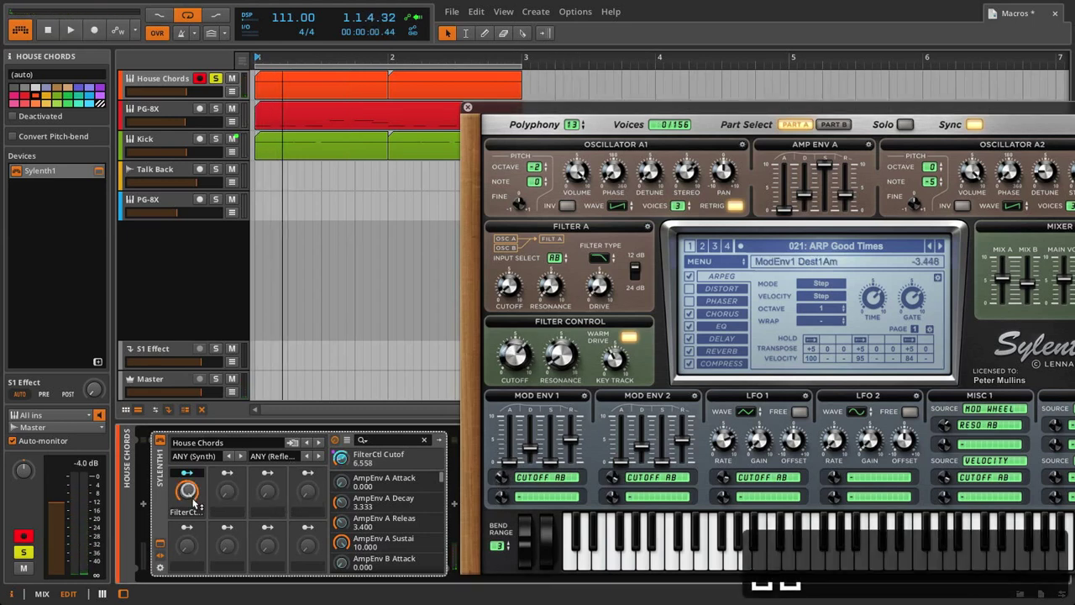
left_click_drag(186, 490, 187, 504)
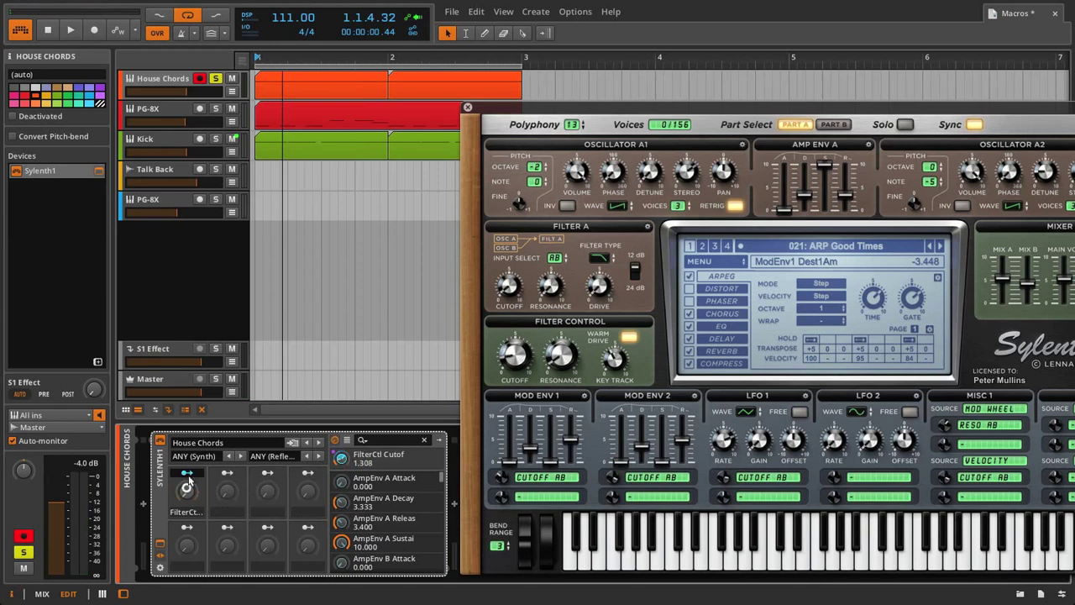
During loop playback, set the base Filter Control cutoff to about 1.46 and the macro's modulation amount to about +0.63, sweeping the macro.
key("space")
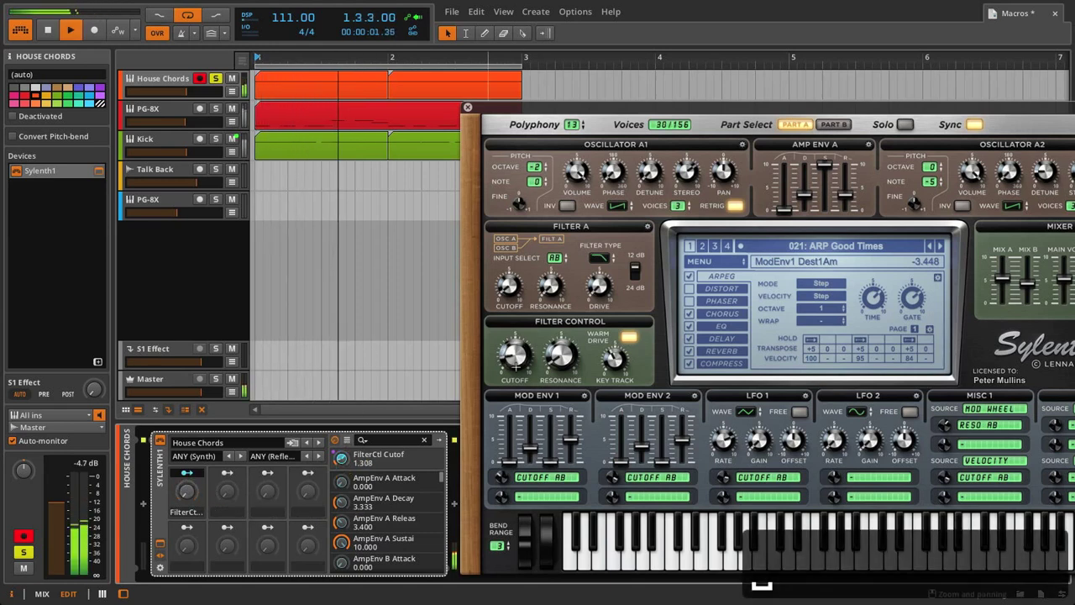
left_click_drag(522, 358, 514, 360)
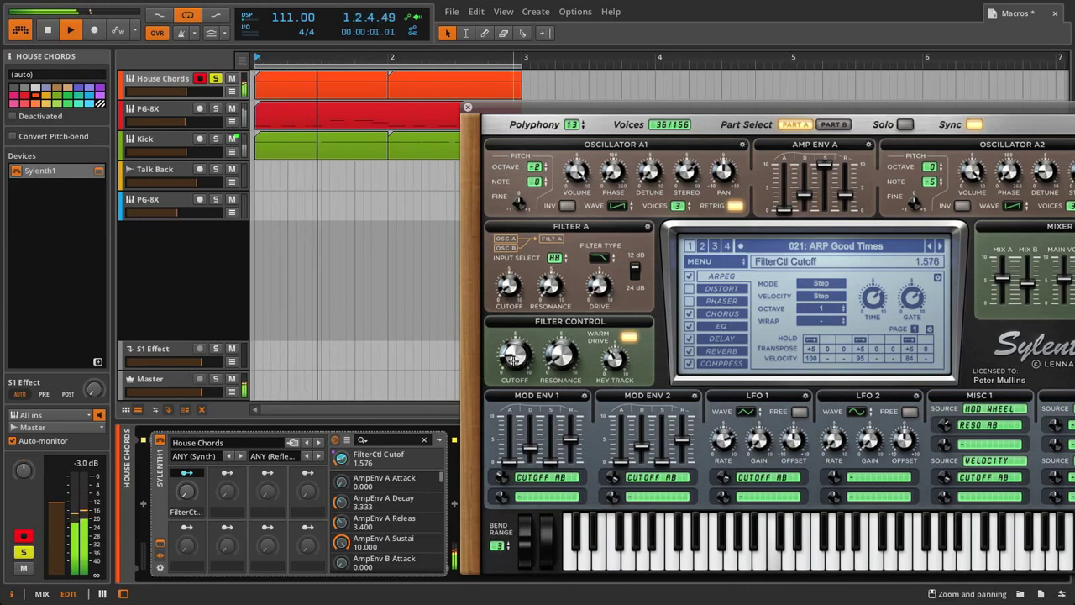
left_click_drag(185, 492, 187, 482)
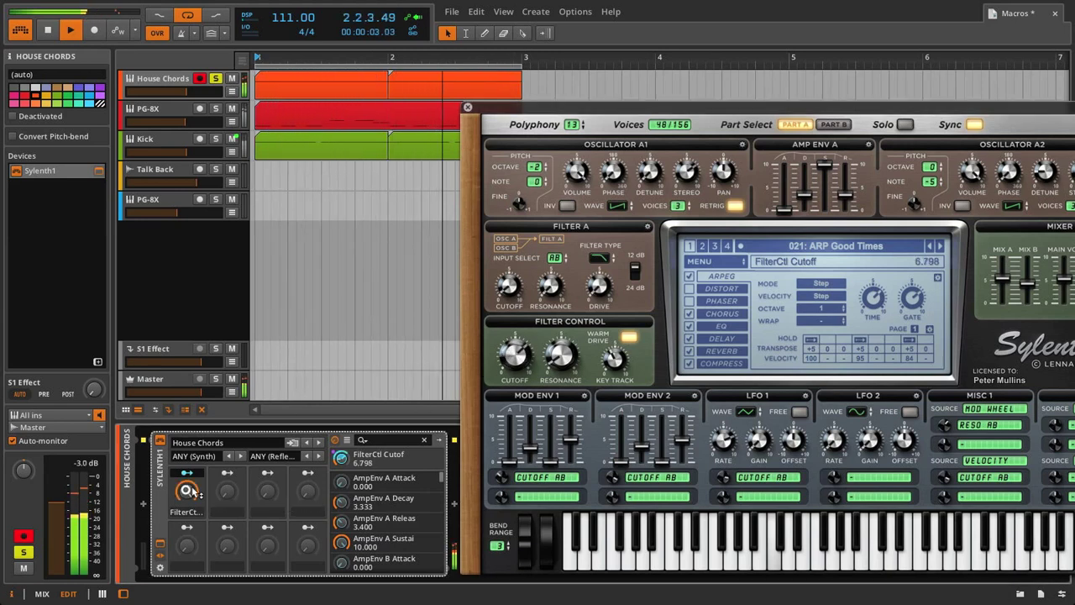
left_click_drag(340, 462, 339, 467)
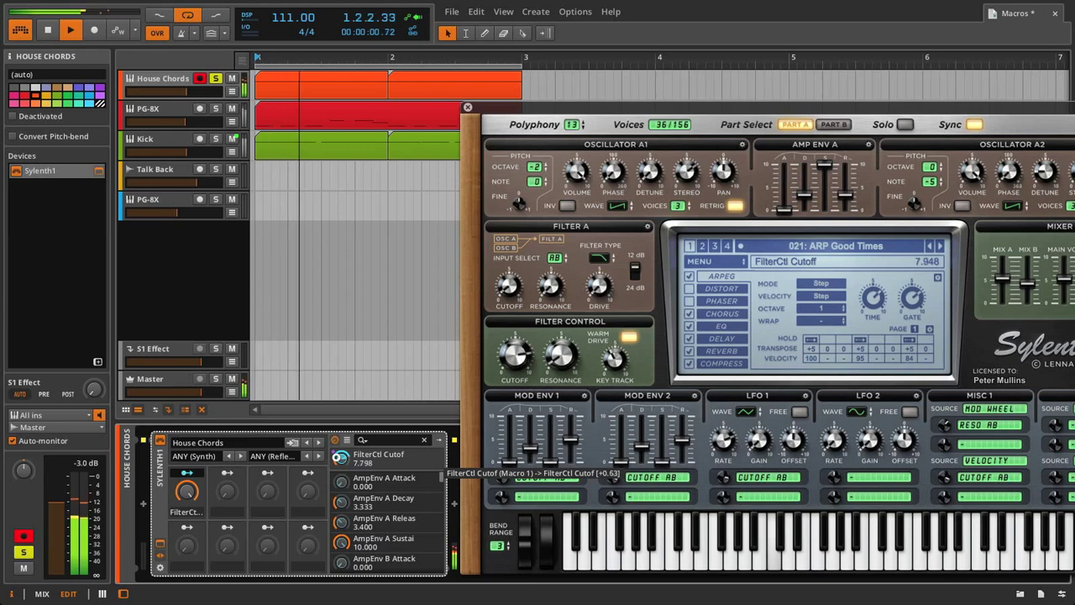
left_click_drag(184, 484, 184, 488)
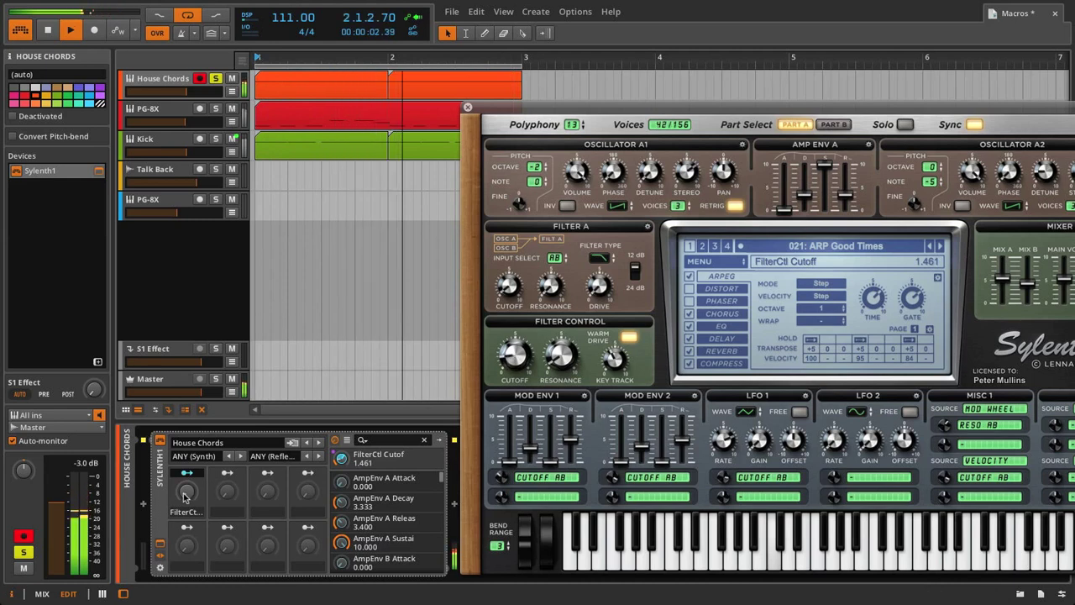
left_click_drag(185, 494, 187, 497)
key("space")
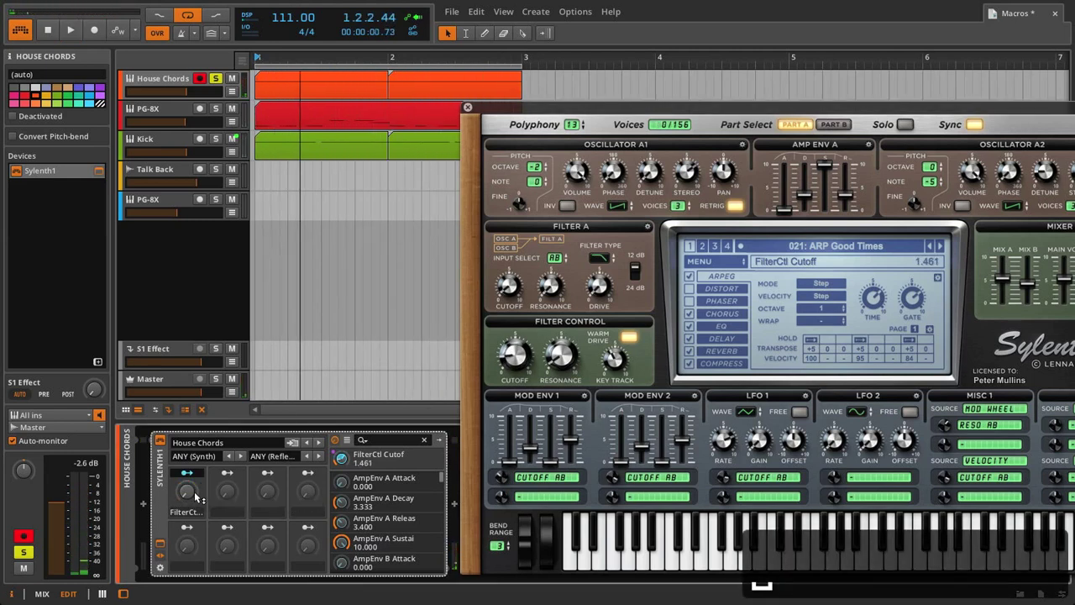
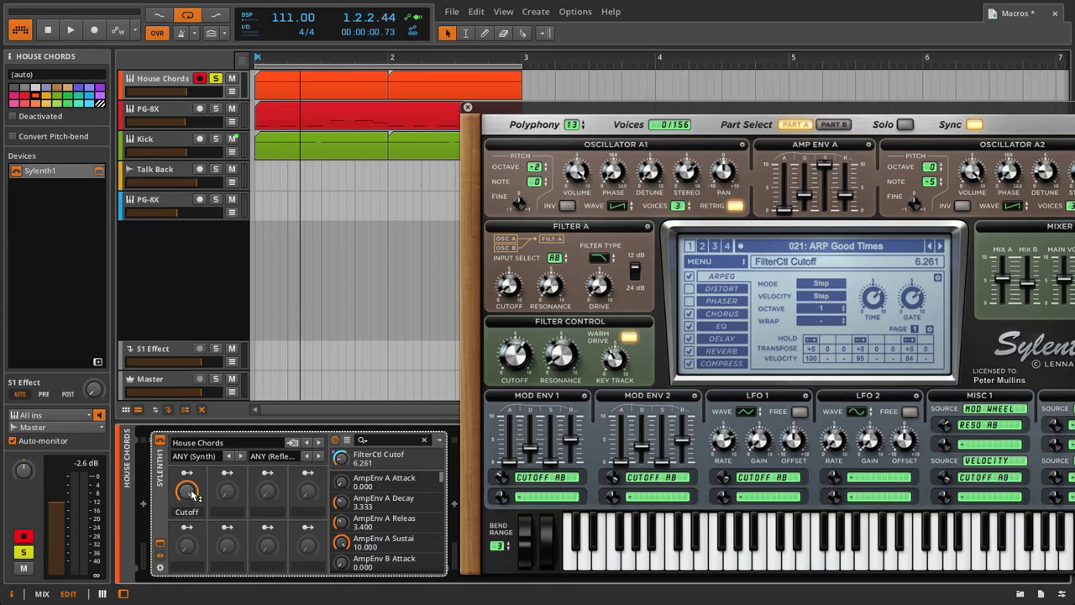
Return the Cutoff macro to zero and start mapping the Filter Control resonance to the second macro at full macro value.
left_click_drag(191, 493, 190, 490)
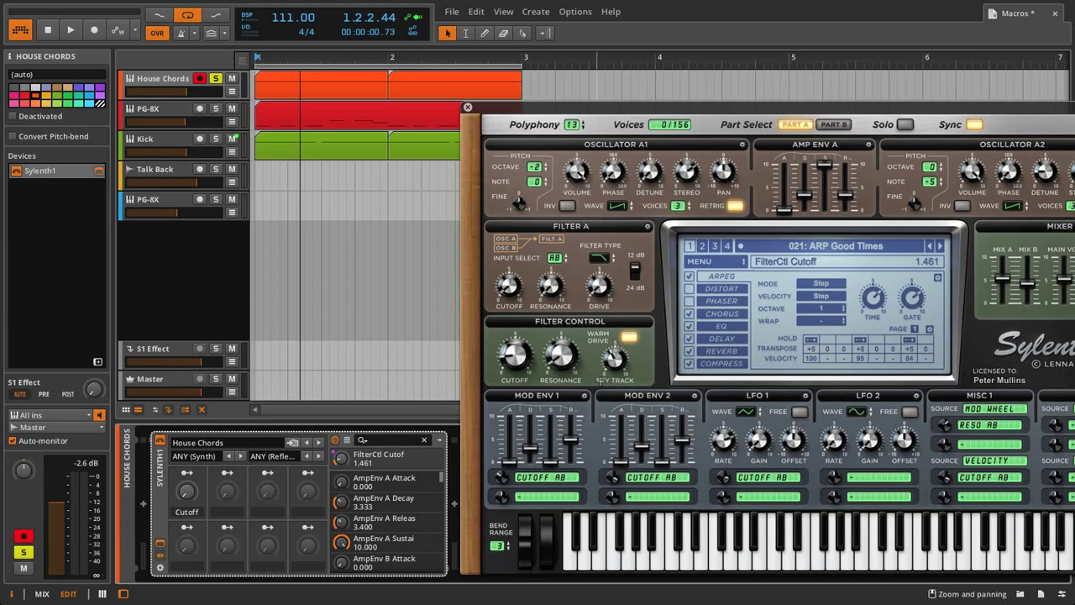
left_click(561, 357)
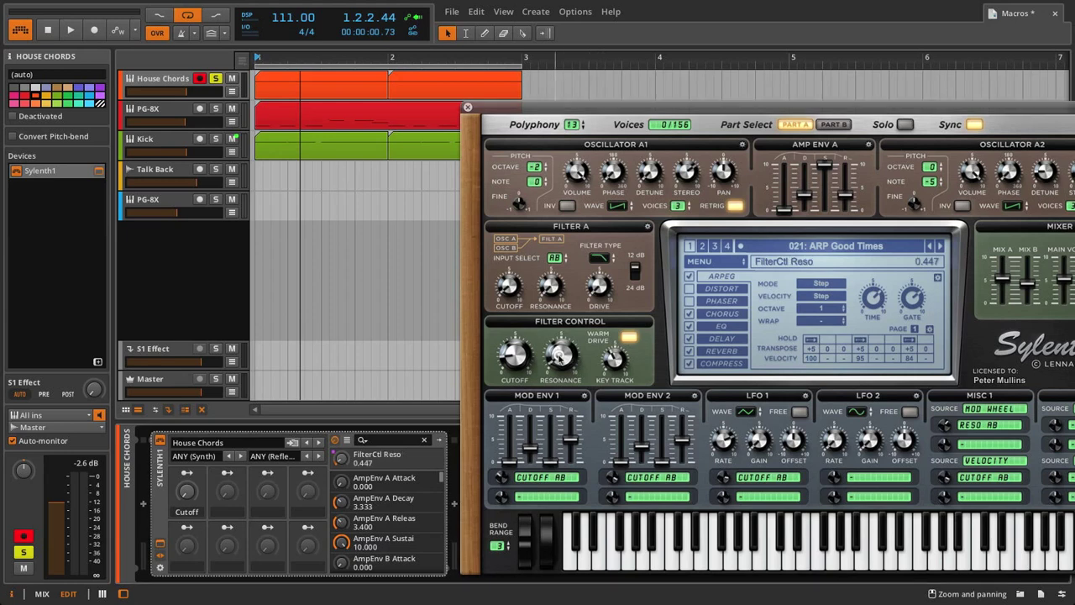
left_click(229, 475)
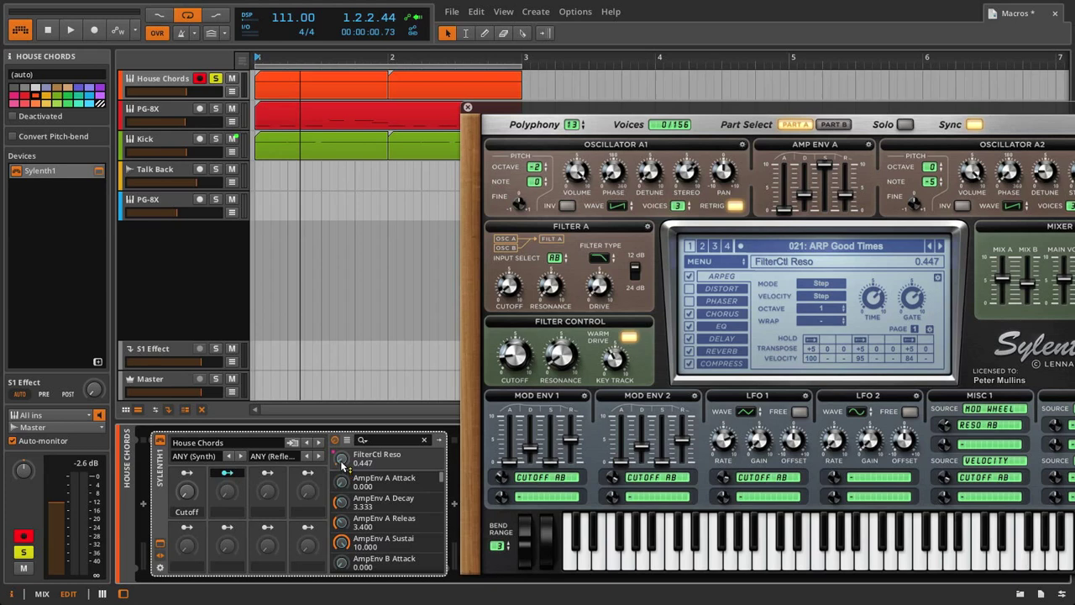
left_click_drag(342, 461, 342, 454)
left_click_drag(224, 502, 224, 494)
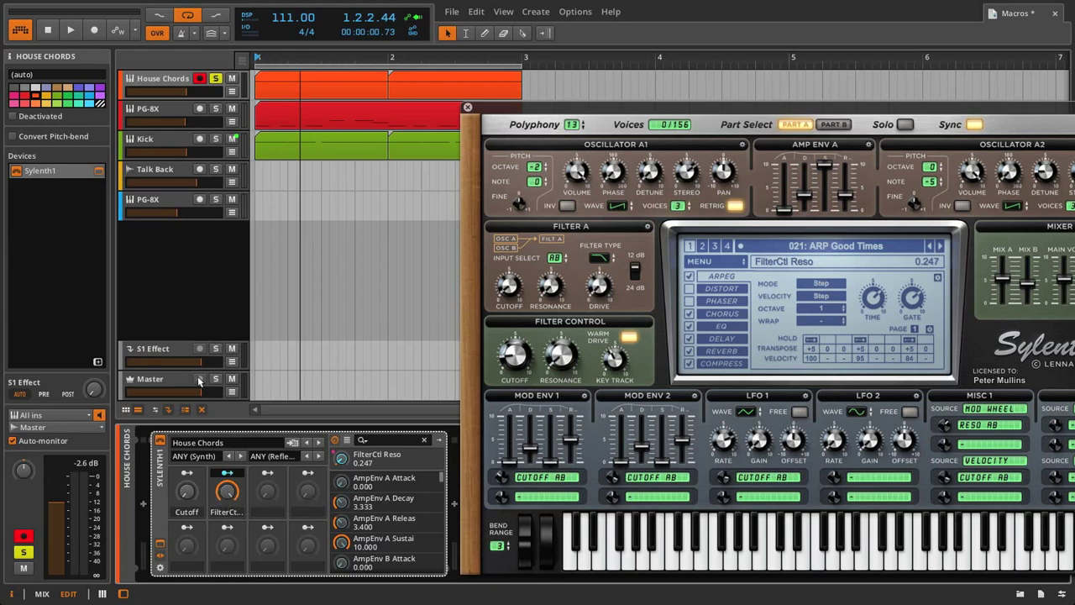
During loop playback, adjust the second macro's resonance modulation amount to +0.66, sweeping the macro to check its range.
key("space")
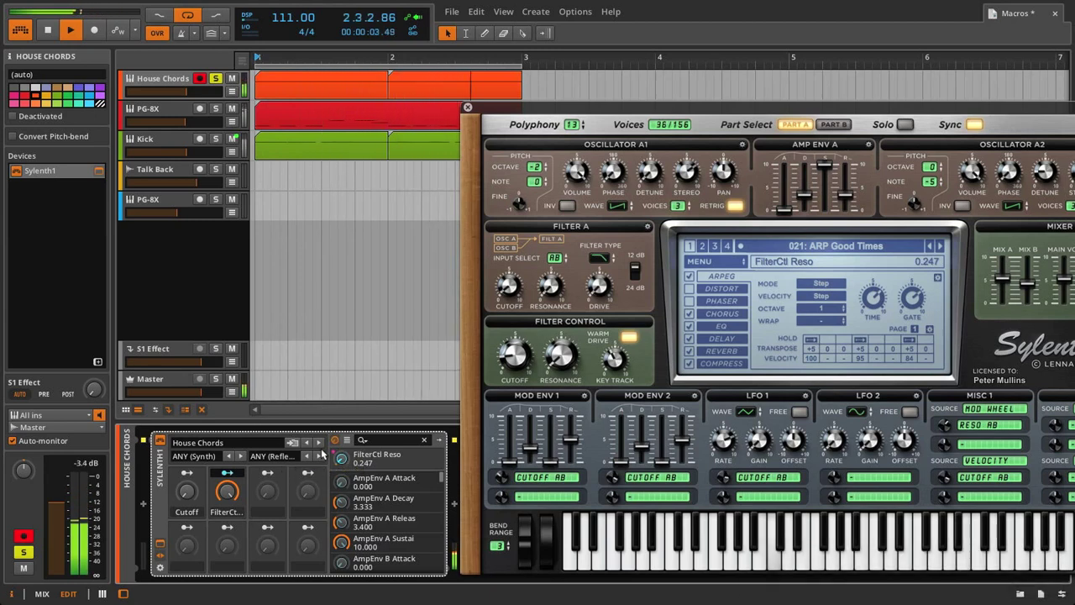
left_click_drag(340, 459, 341, 367)
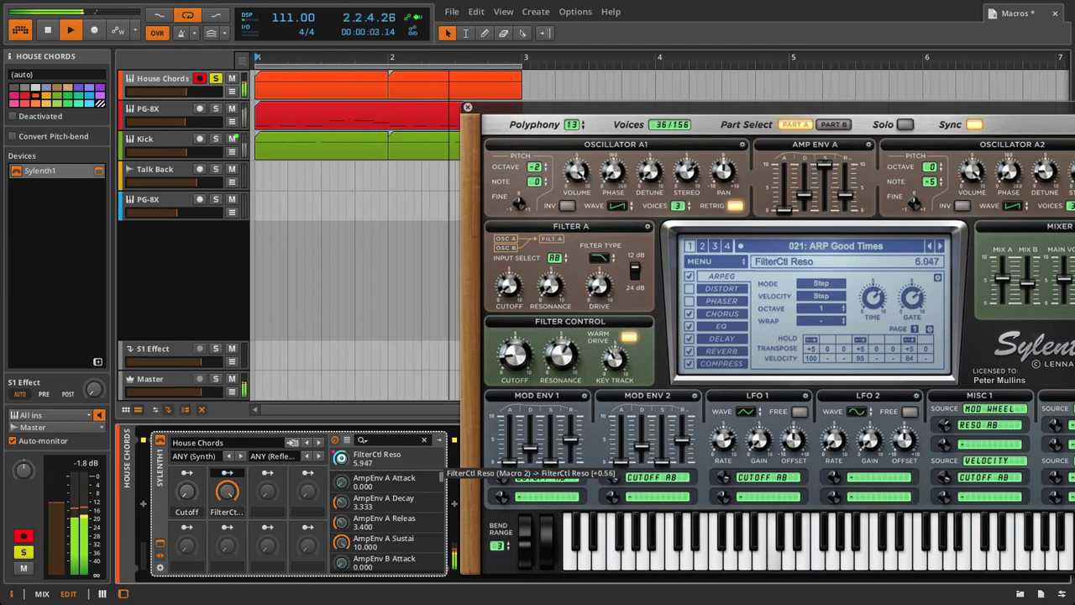
mouse_move(341, 428)
left_mouse_down()
mouse_move(341, 408)
mouse_move(342, 421)
left_mouse_up()
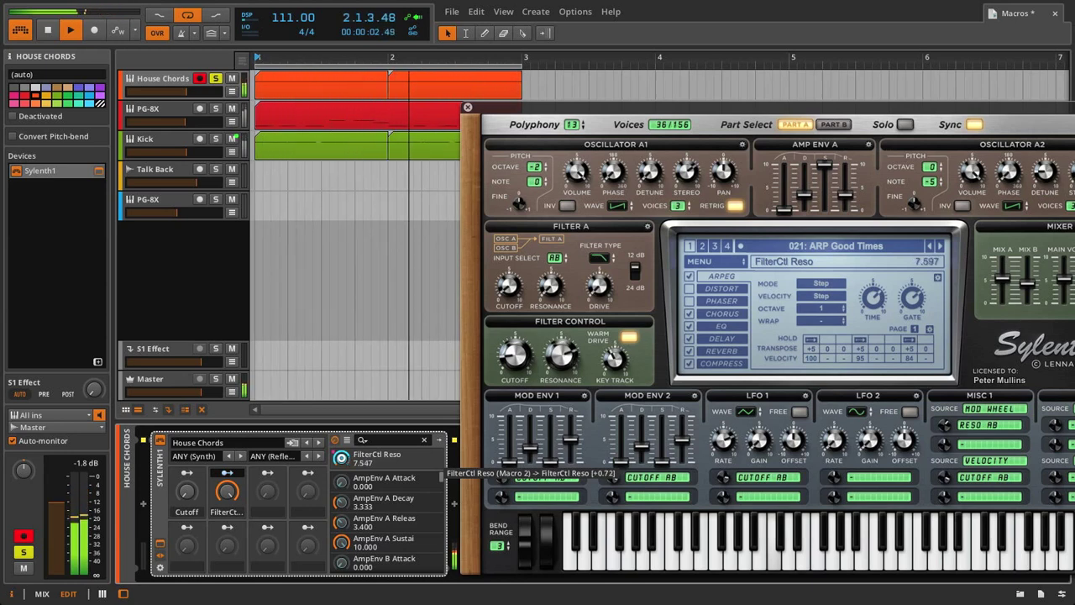
double_click(226, 492)
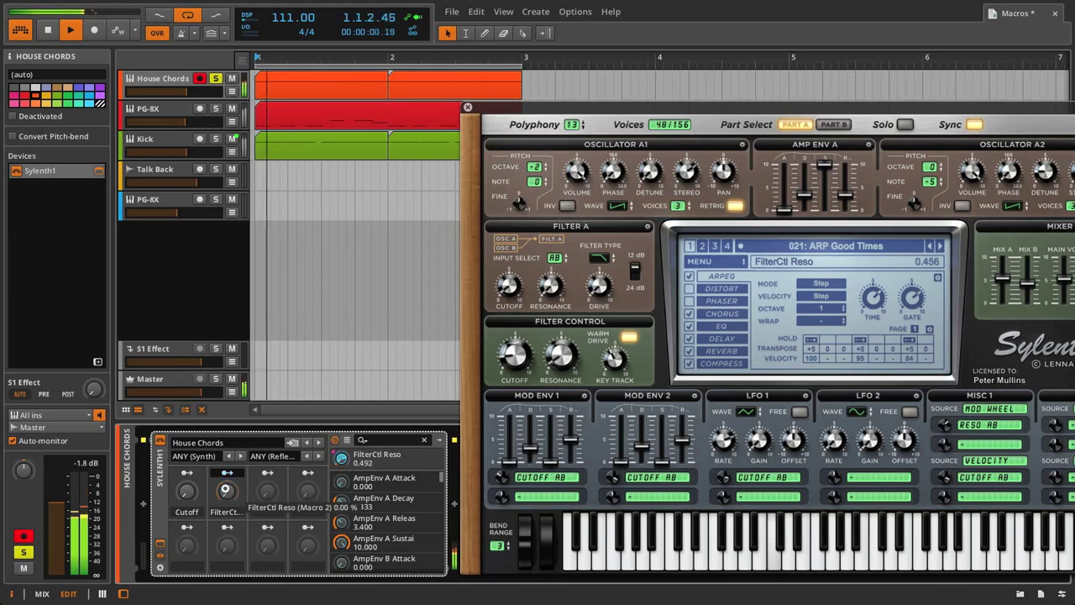
left_click_drag(225, 489, 225, 405)
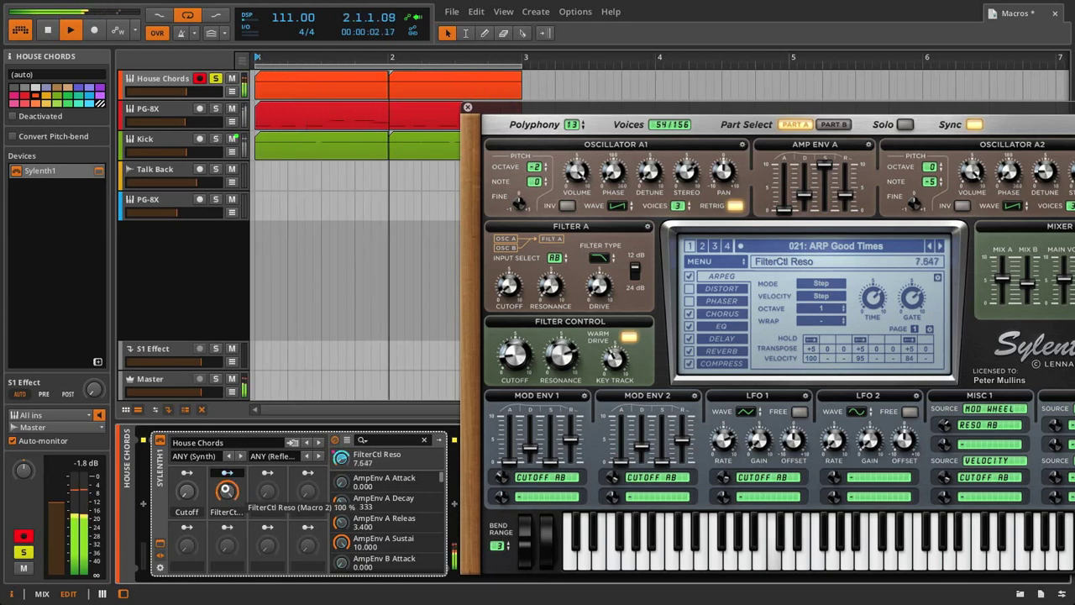
left_click_drag(341, 458, 342, 466)
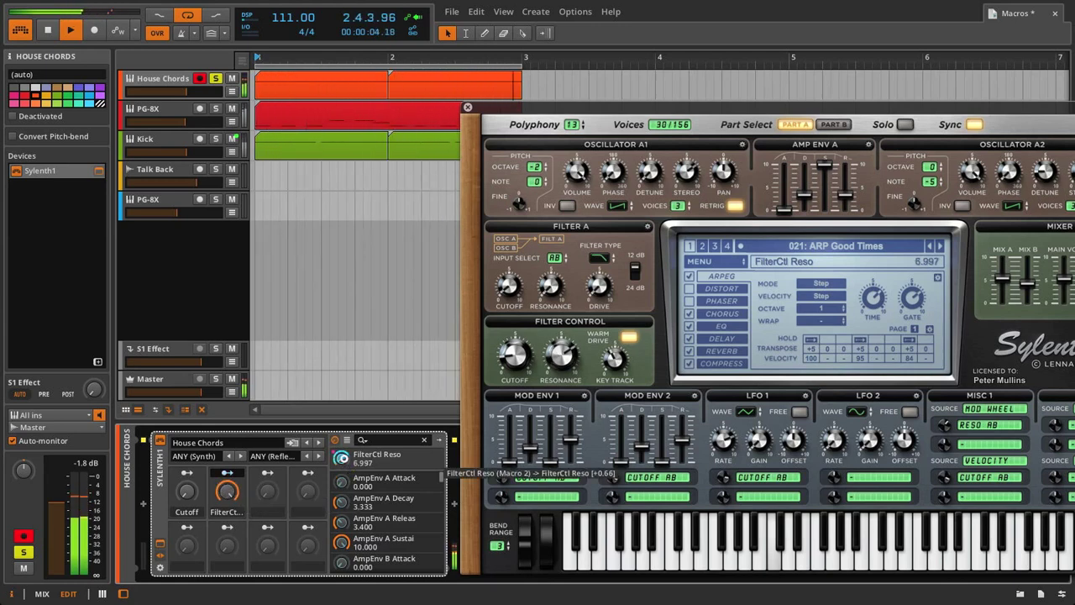
Sweep the second macro through its range, leave it at zero with playback stopped, and rename it Reso.
double_click(225, 490)
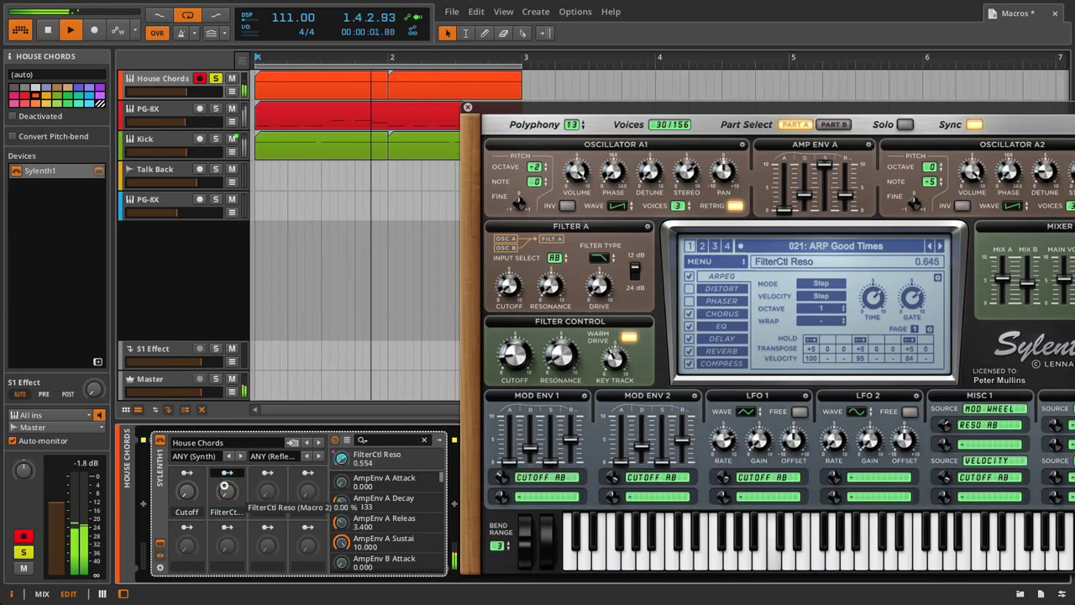
left_click_drag(225, 487, 226, 476)
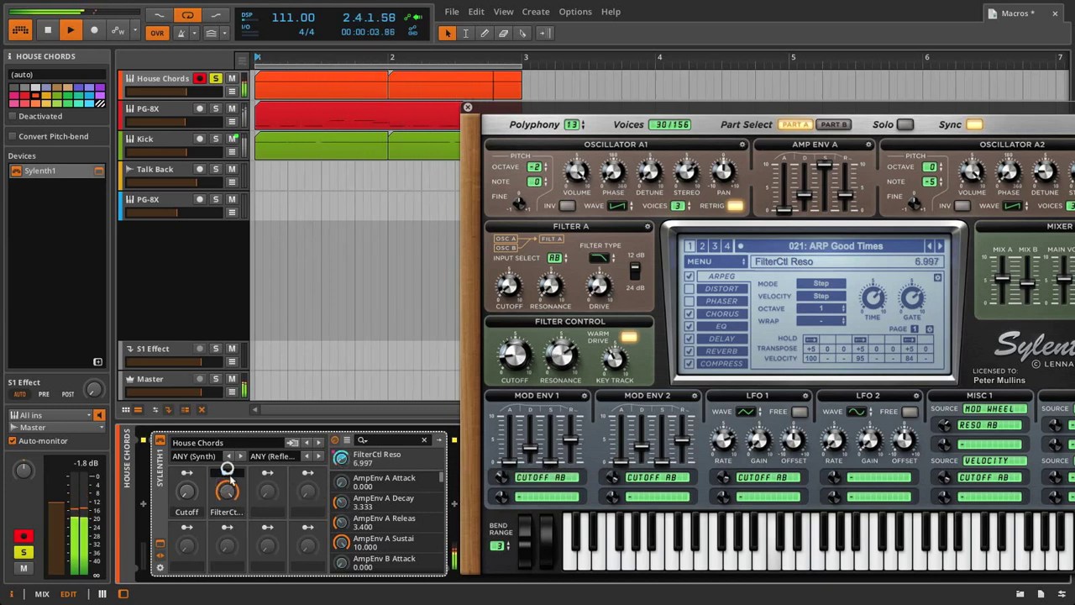
double_click(227, 491)
key("space")
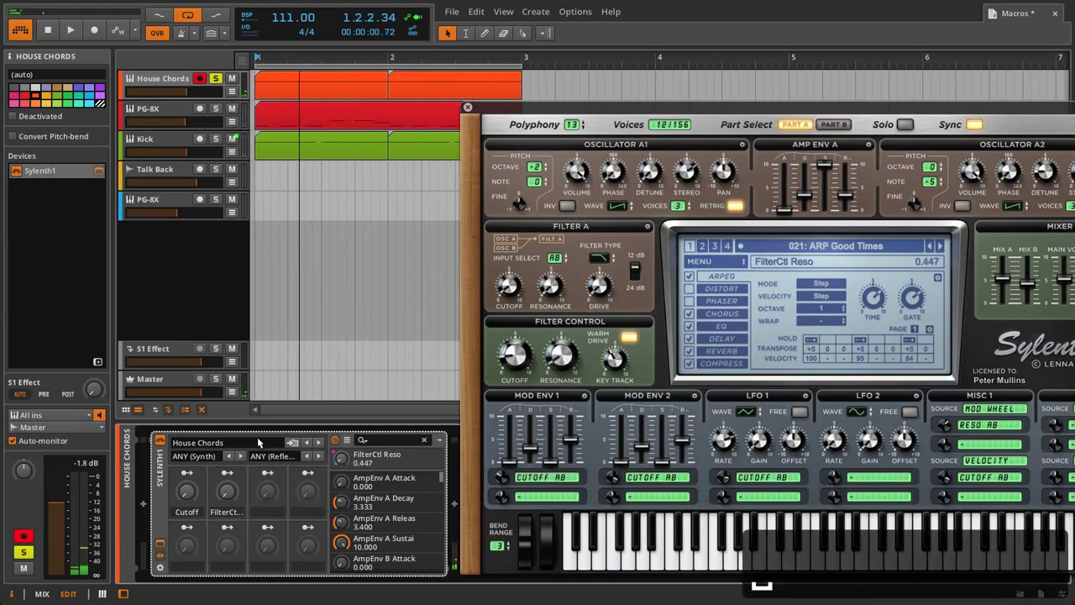
double_click(225, 511)
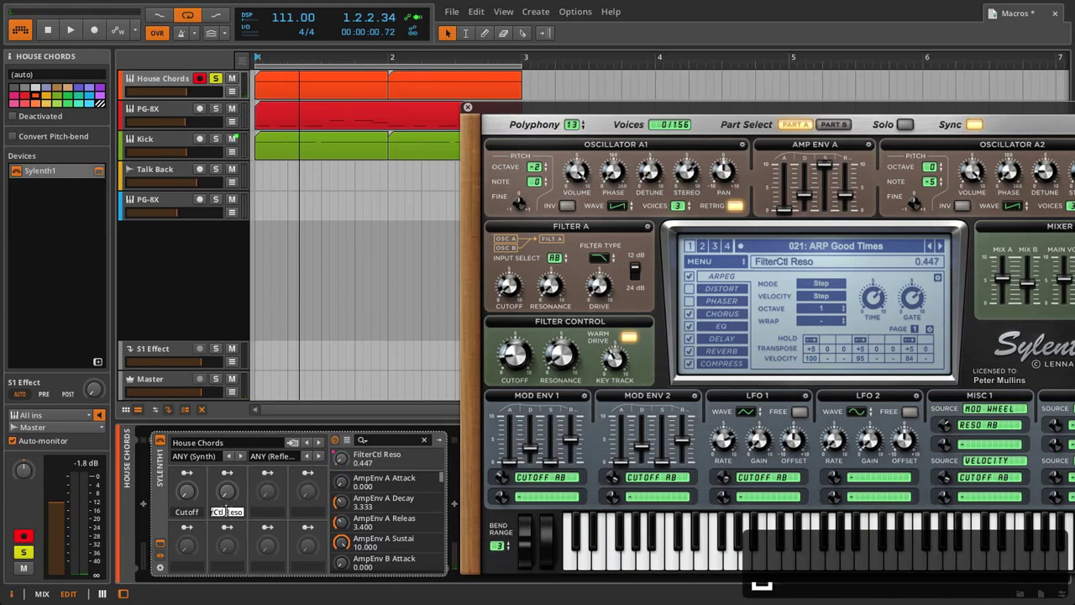
key("Return")
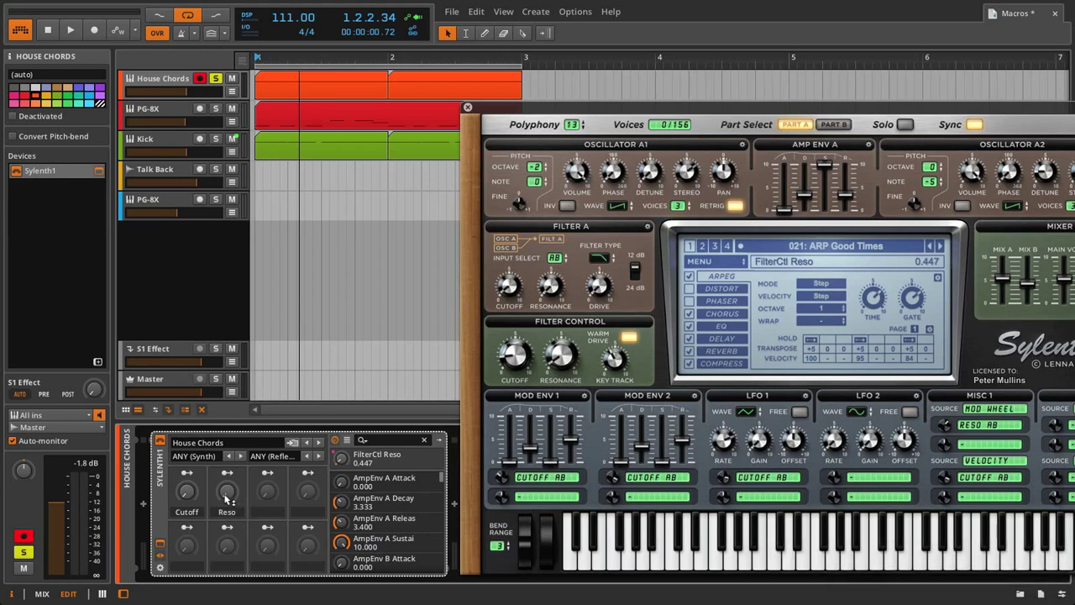
Try out the Cutoff and Reso macros with playback stopped, leaving both at zero.
left_click_drag(224, 496, 224, 571)
left_click_drag(189, 495, 189, 441)
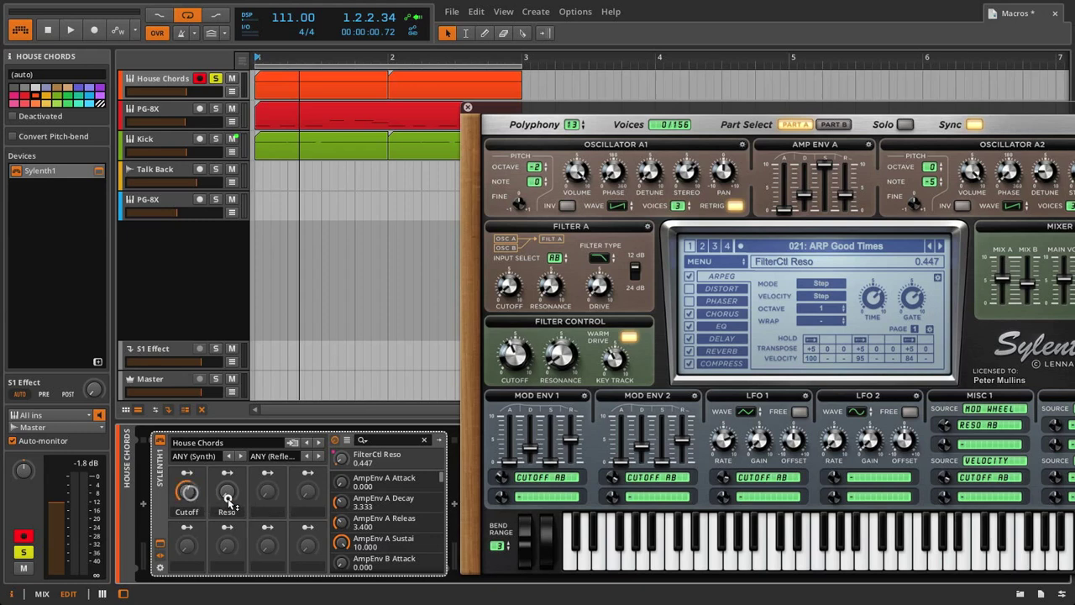
left_click_drag(228, 496, 227, 572)
left_click_drag(189, 493, 189, 555)
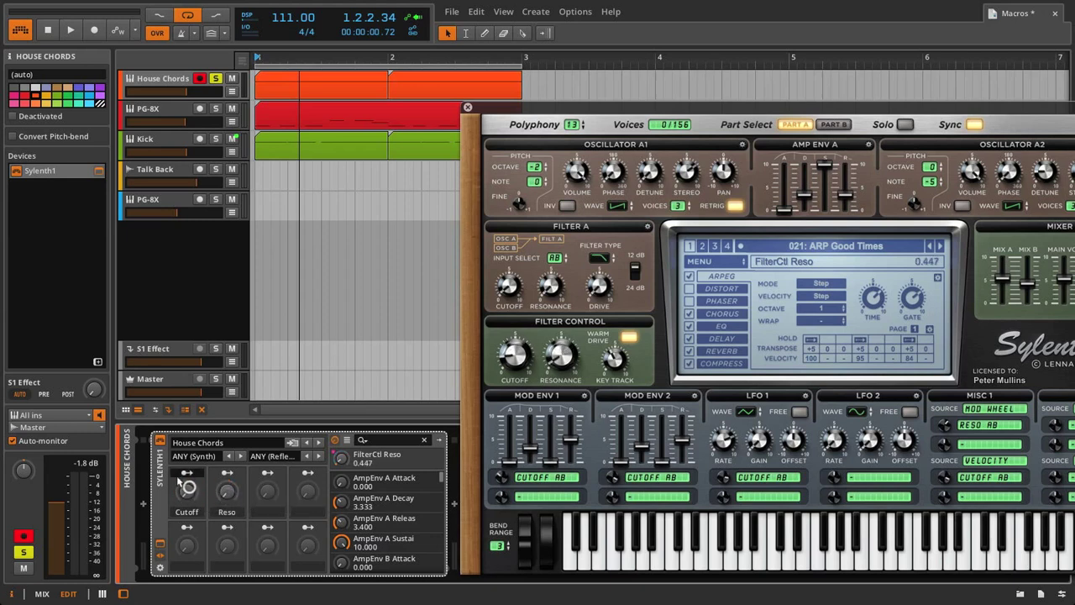
left_click_drag(187, 491, 228, 491)
double_click(188, 492)
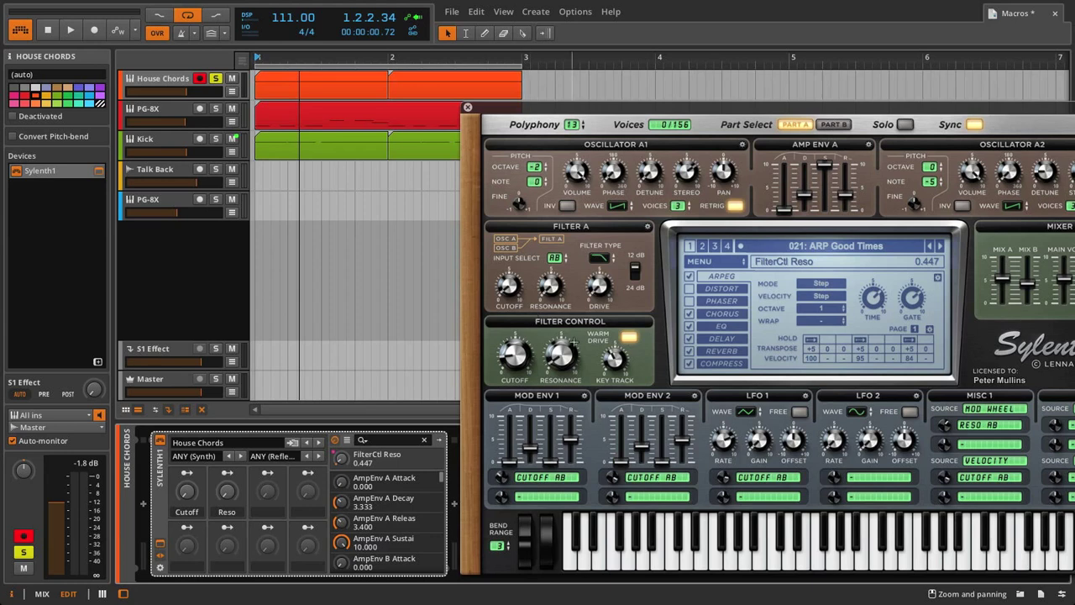
left_click_drag(192, 493, 188, 603)
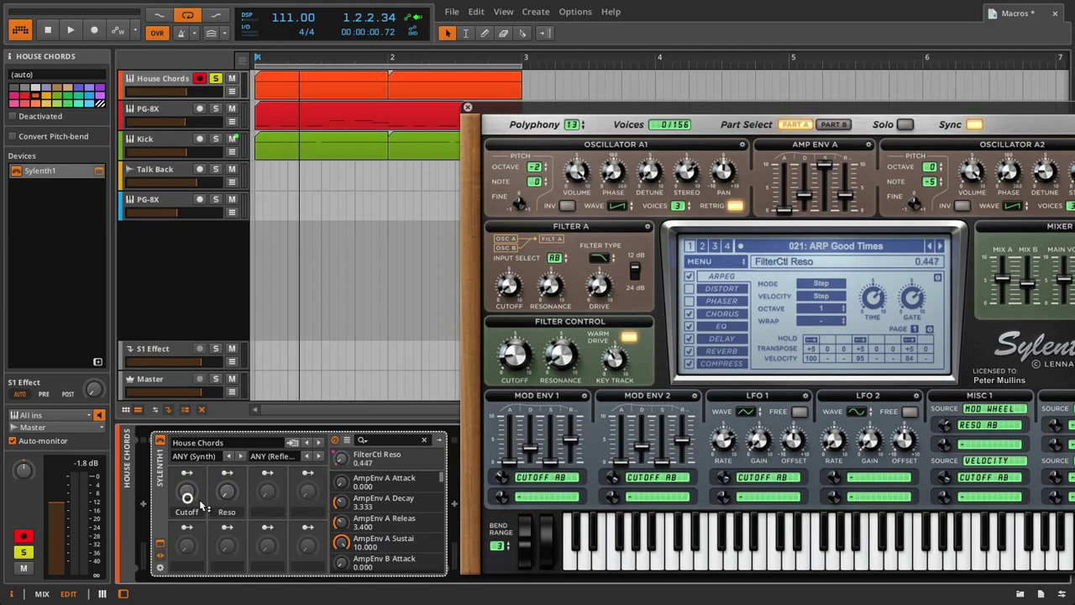
left_click_drag(232, 497, 193, 504)
left_click(231, 278)
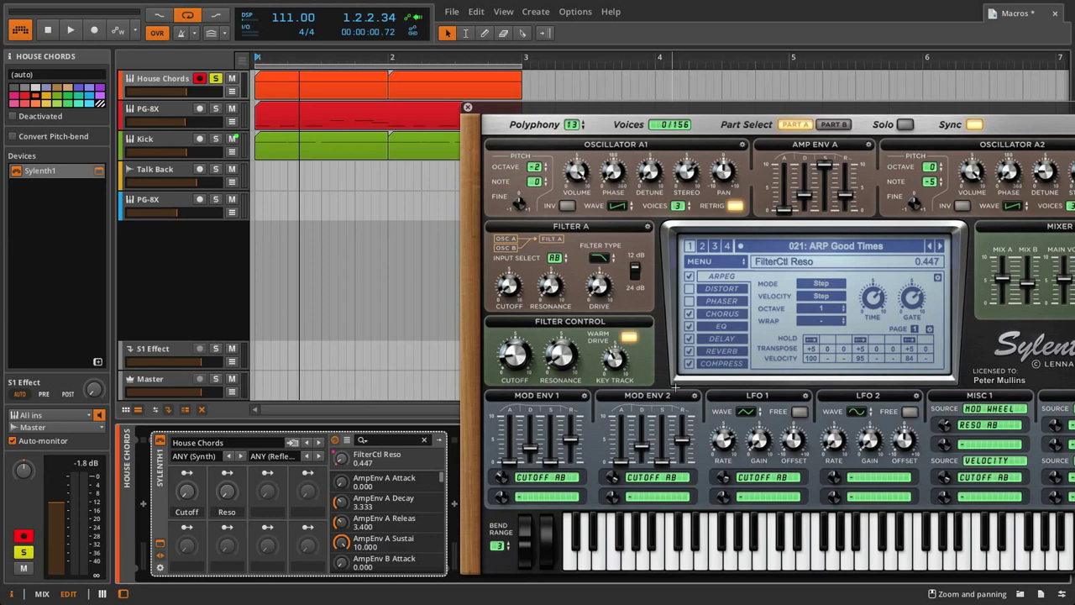
Lower the House Chords track volume to -19.9 dB and audition the loop briefly.
left_click_drag(185, 91, 169, 91)
key("space")
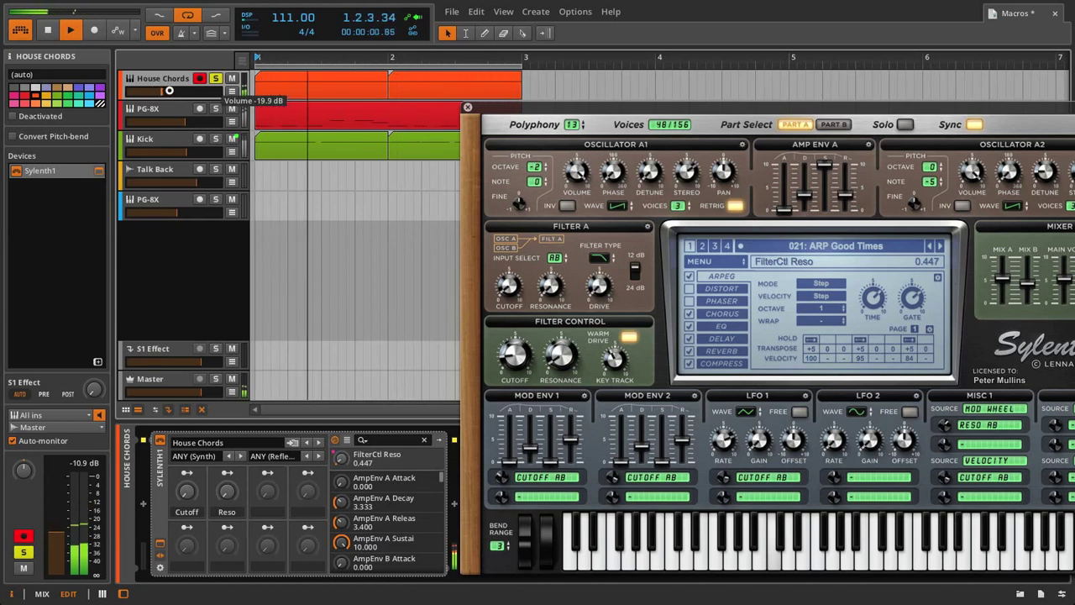
key("space")
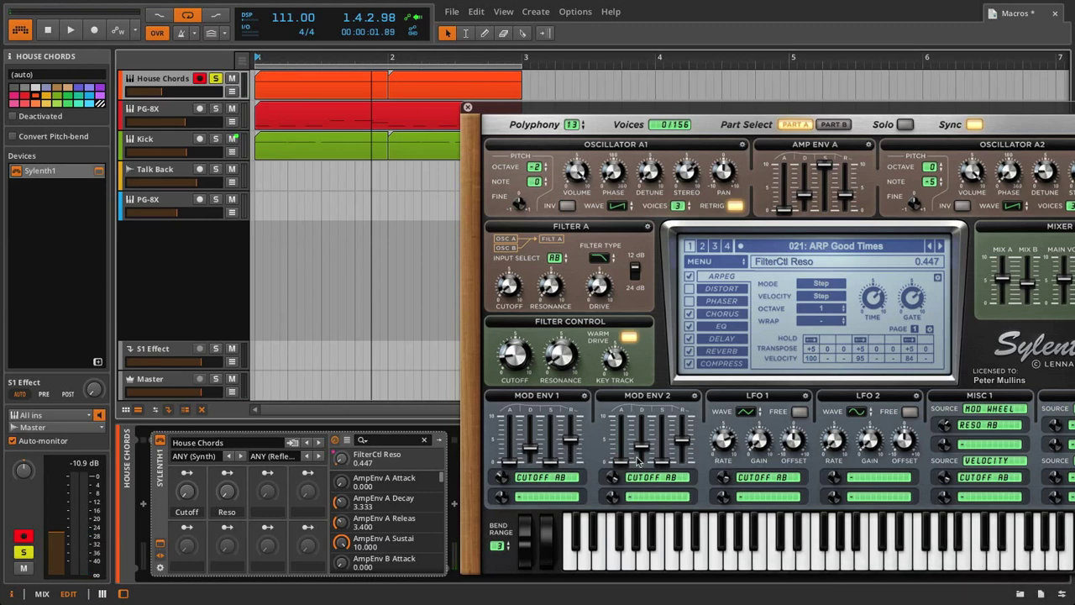
Map LFO 1 Gain to the third macro and raise its modulation amount during playback for a gain of 10.000 at full macro.
left_click(760, 443)
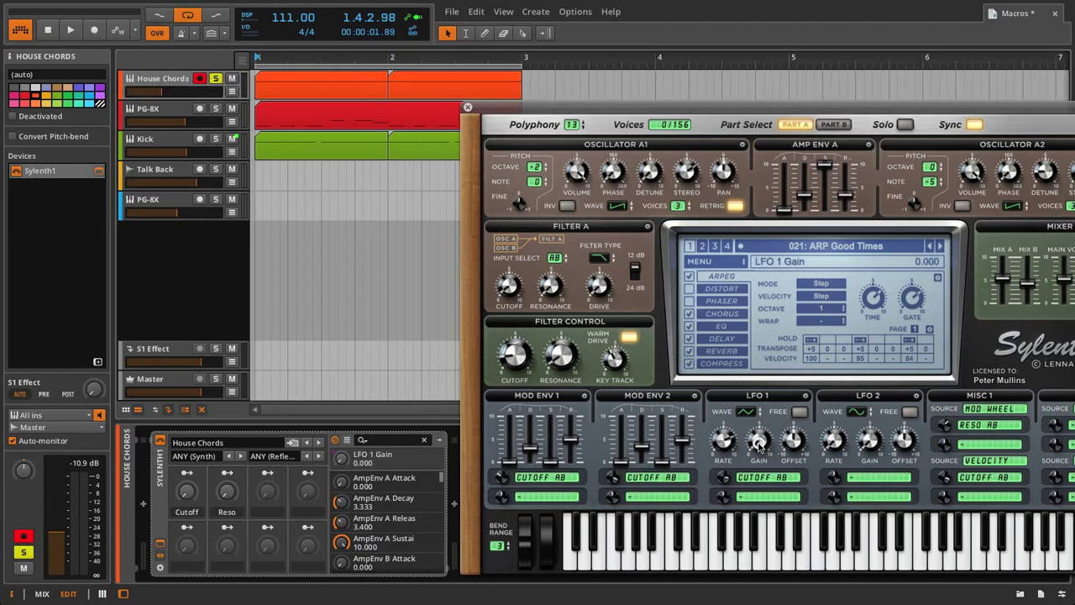
left_click(267, 473)
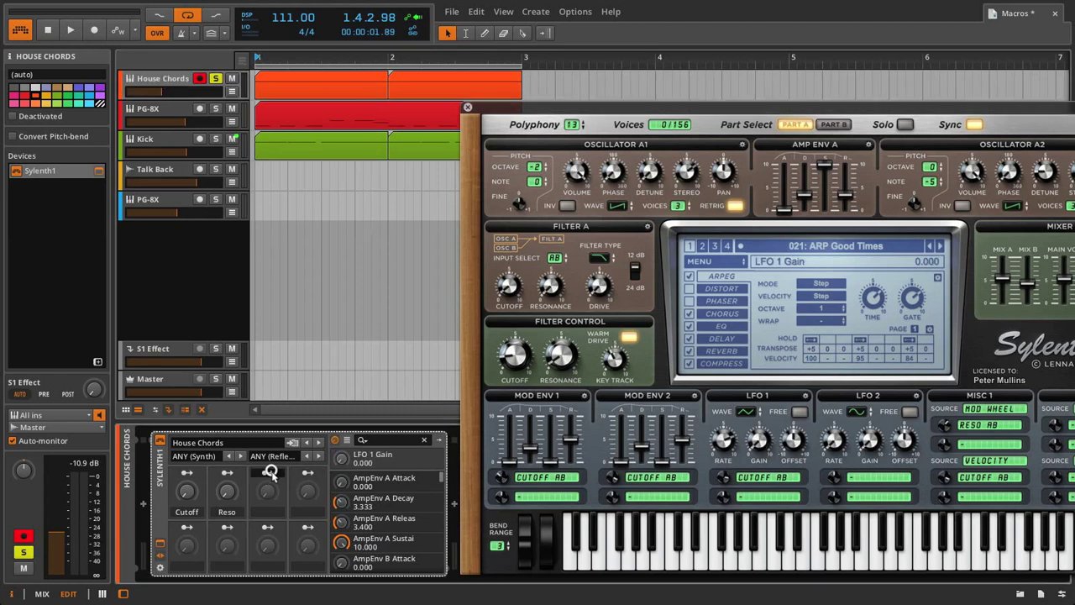
left_click(342, 459)
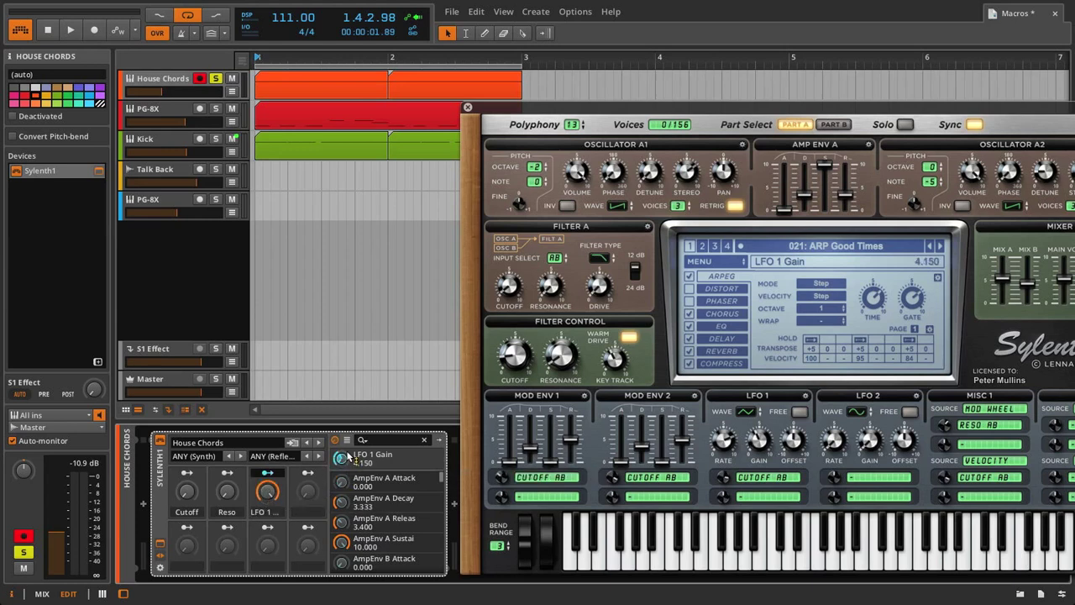
key("space")
left_click_drag(344, 456, 345, 379)
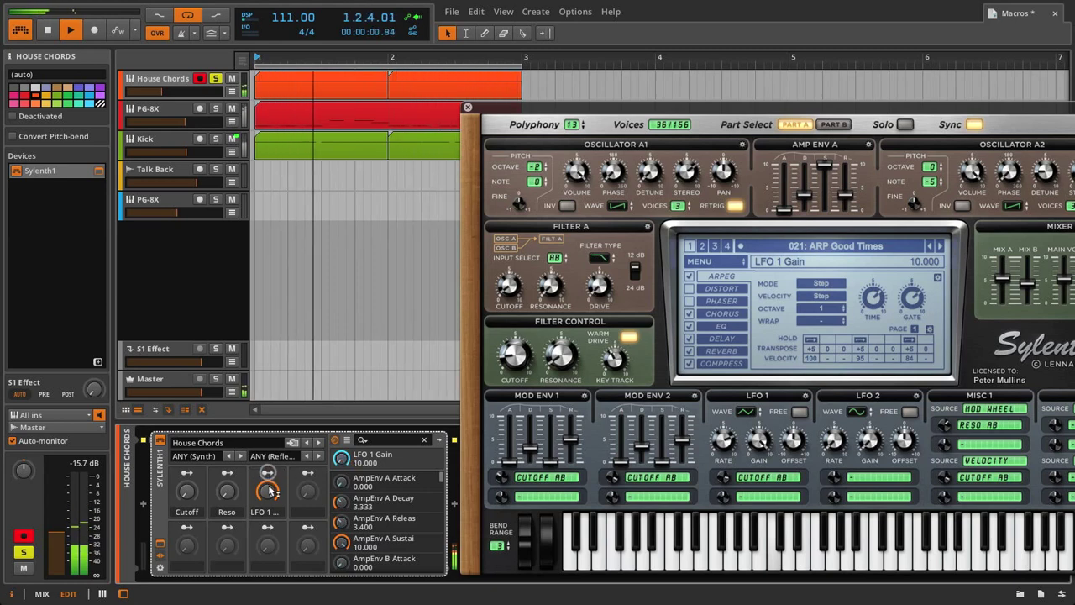
Finish the LFO 1 Gain assignment and audition the third macro at partial settings before returning it to zero.
mouse_move(268, 475)
left_mouse_down()
mouse_move(268, 484)
mouse_move(269, 452)
mouse_move(269, 486)
left_mouse_up()
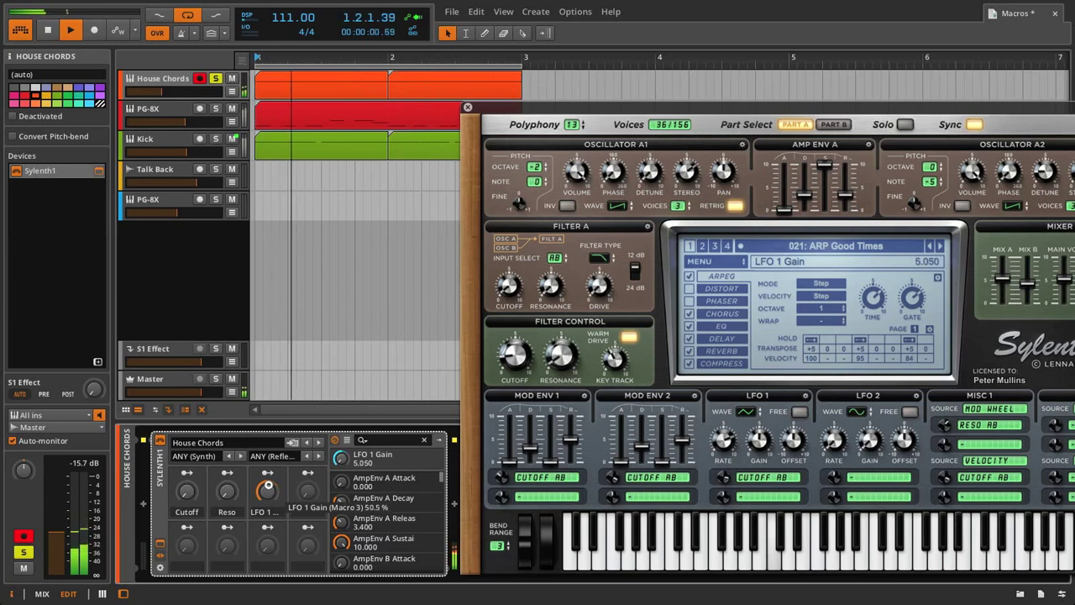
left_click(215, 77)
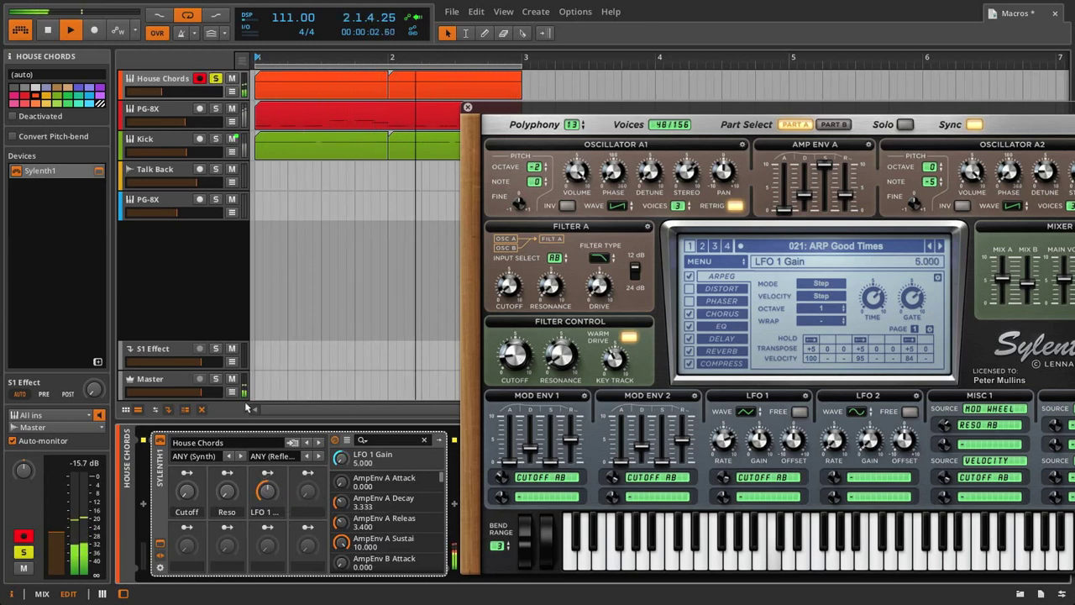
mouse_move(269, 492)
left_mouse_down()
mouse_move(274, 514)
mouse_move(273, 485)
mouse_move(274, 496)
left_mouse_up()
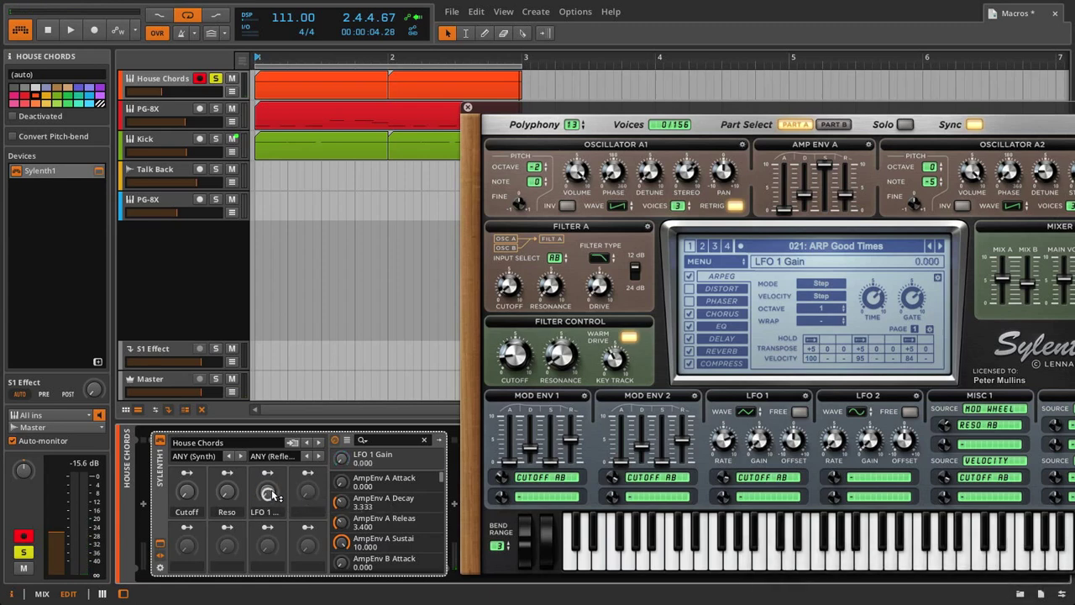
Also map LFO 1 Rate to the third macro, setting its modulation during playback for a rate of 1/4T at full macro.
left_click(727, 445)
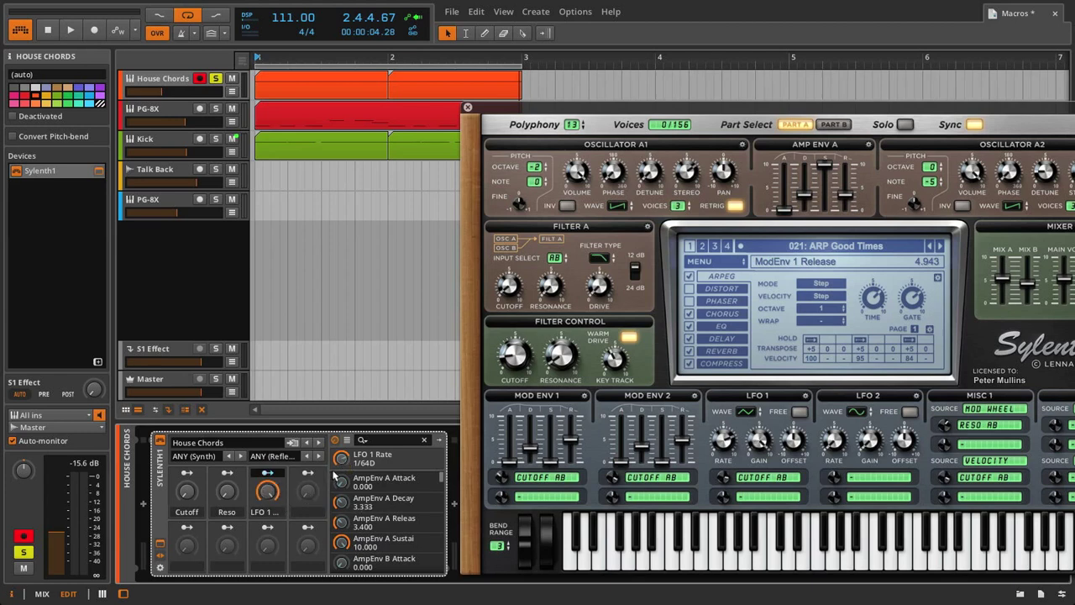
key("space")
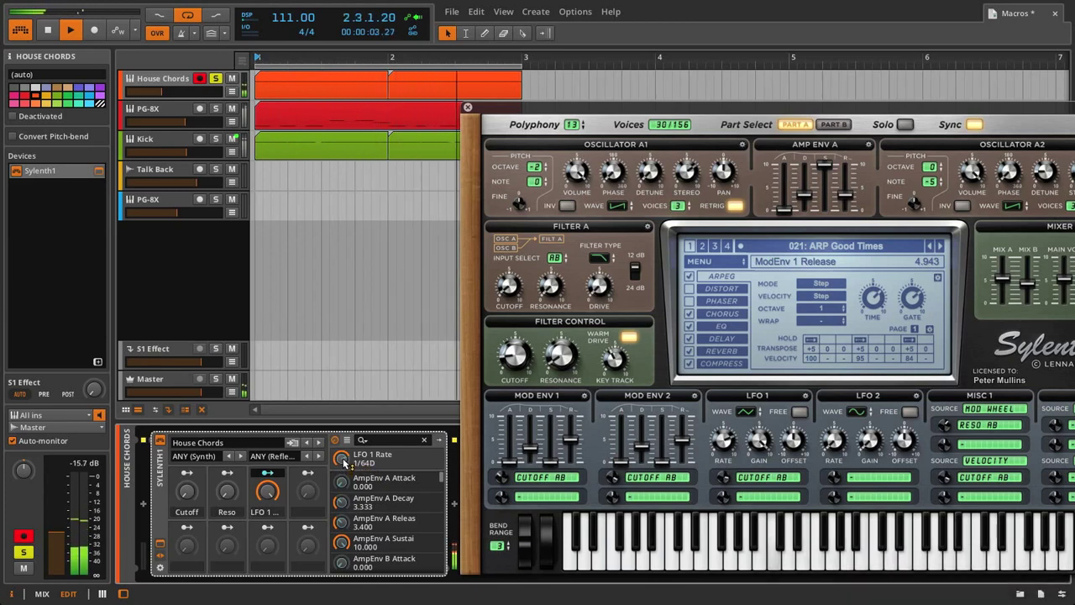
left_click_drag(343, 458, 343, 475)
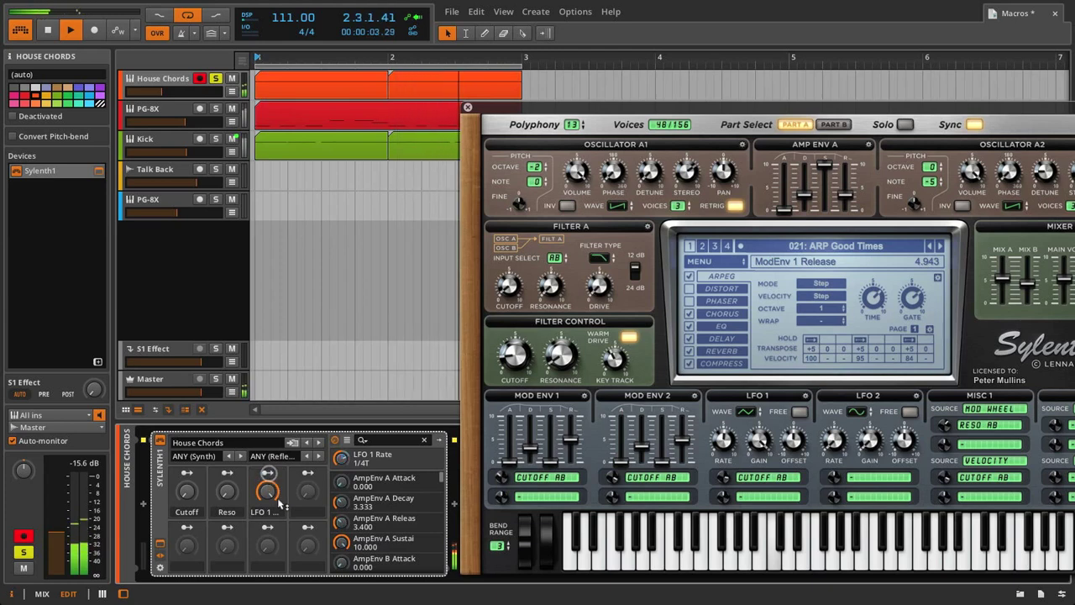
Sweep the third macro down to zero during playback to hear the combined LFO 1 gain and rate change.
left_click_drag(277, 490, 276, 518)
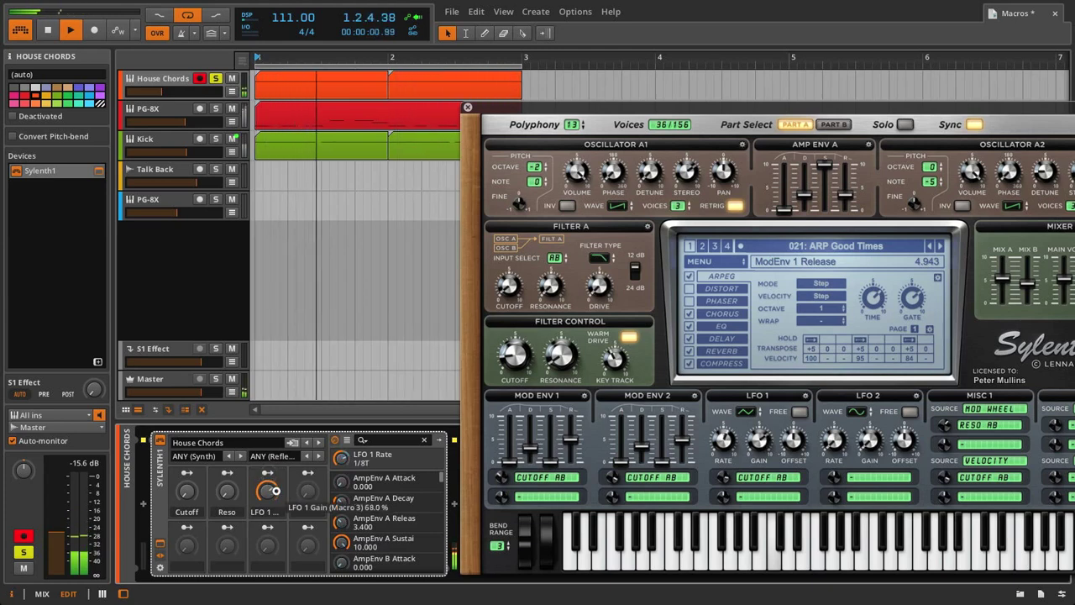
scroll(274, 490, "down", 2)
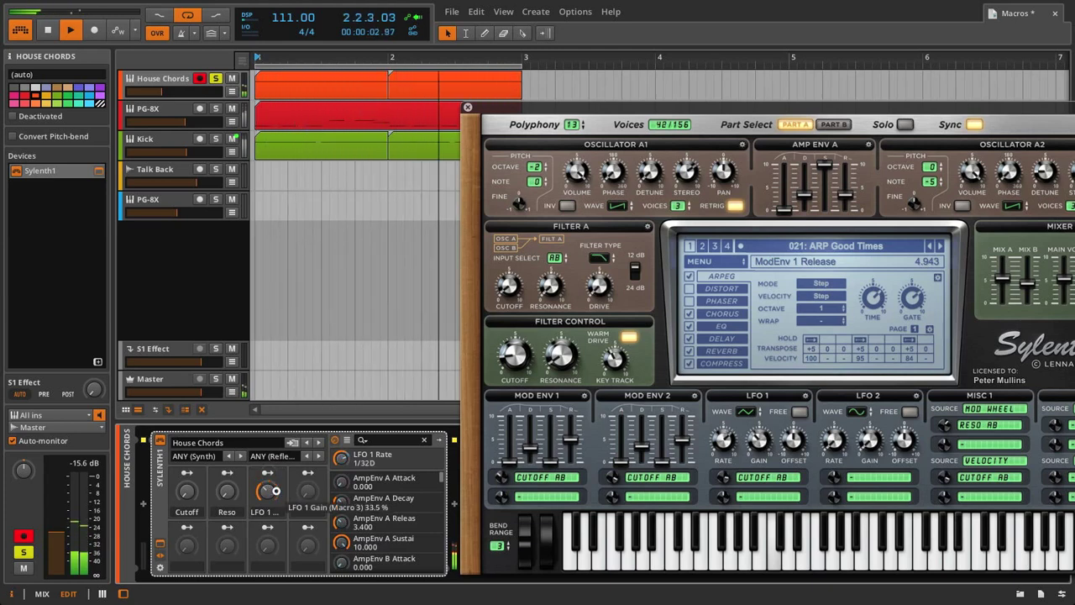
scroll(275, 491, "up", 1)
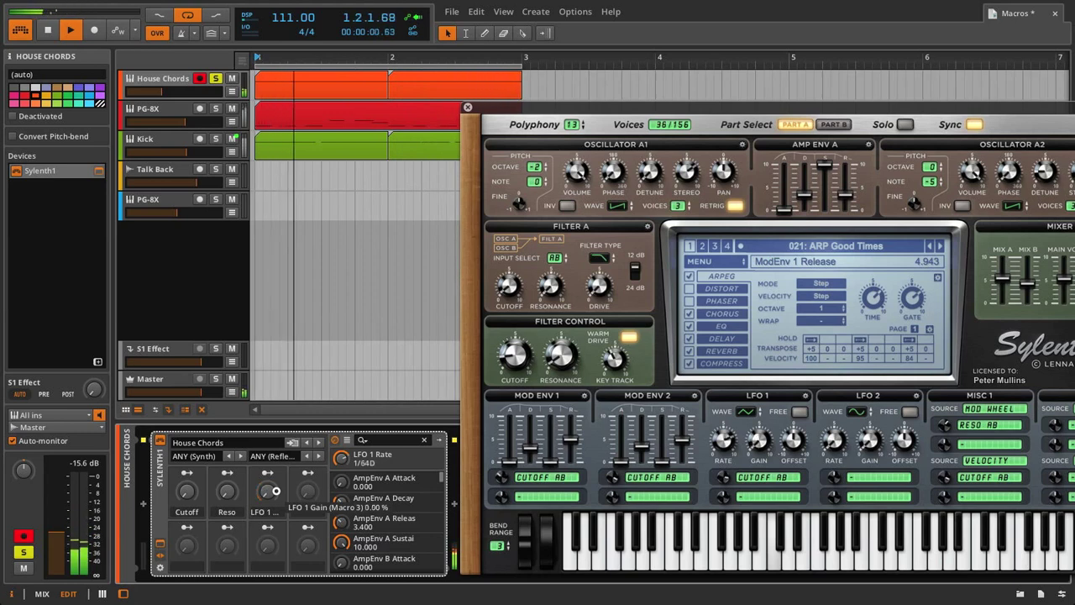
Sweep the third macro gradually from zero up to 100% during playback to hear the LFO 1 gain and rate change.
left_click_drag(277, 491, 276, 493)
scroll(274, 491, "up", 1)
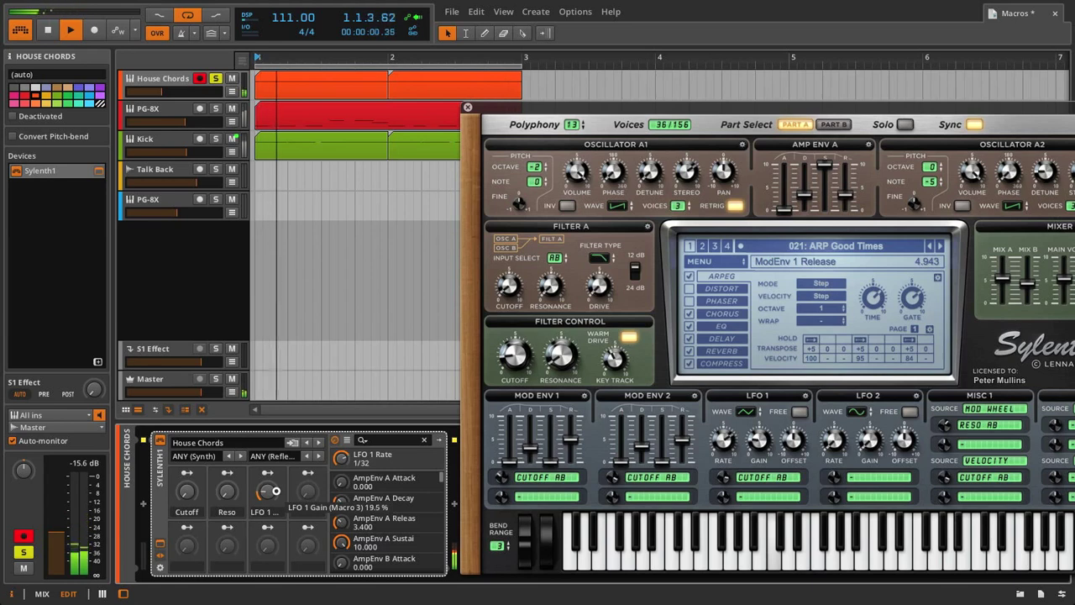
scroll(275, 491, "up", 1)
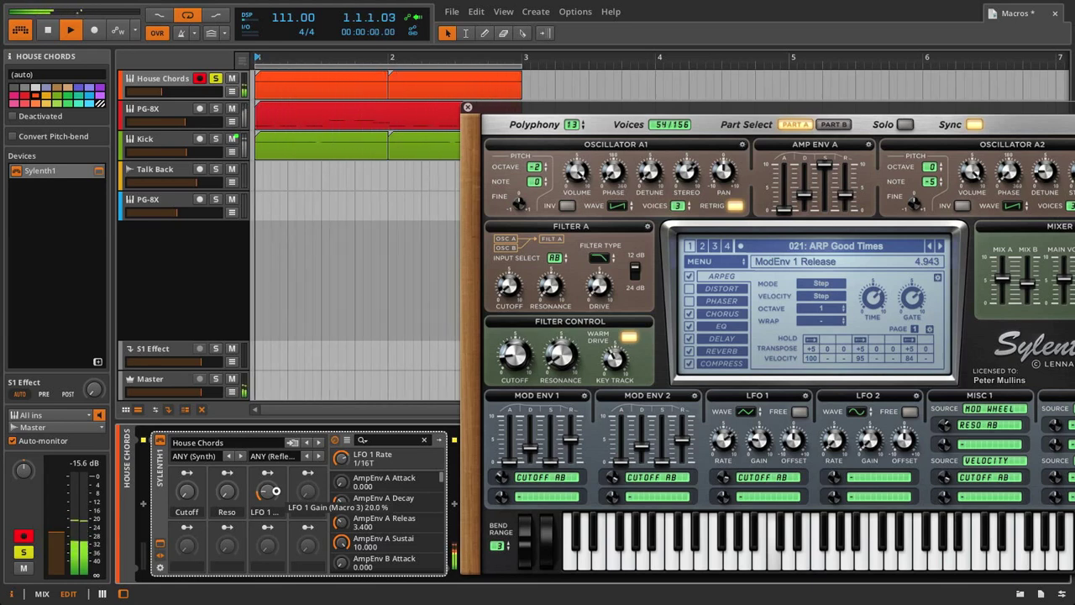
scroll(275, 491, "up", 5)
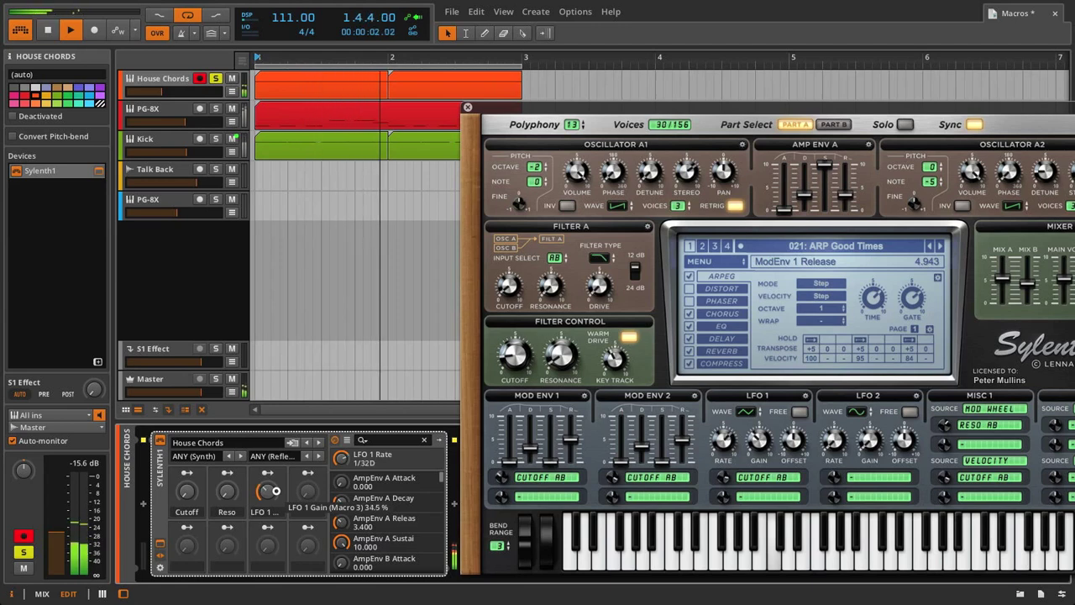
scroll(274, 491, "up", 7)
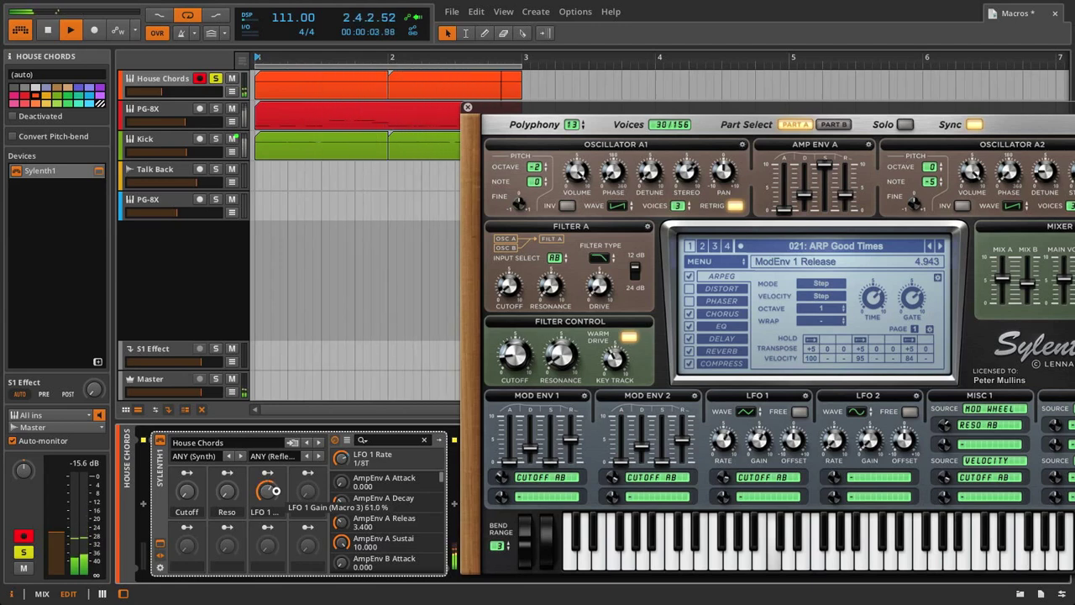
scroll(275, 491, "up", 7)
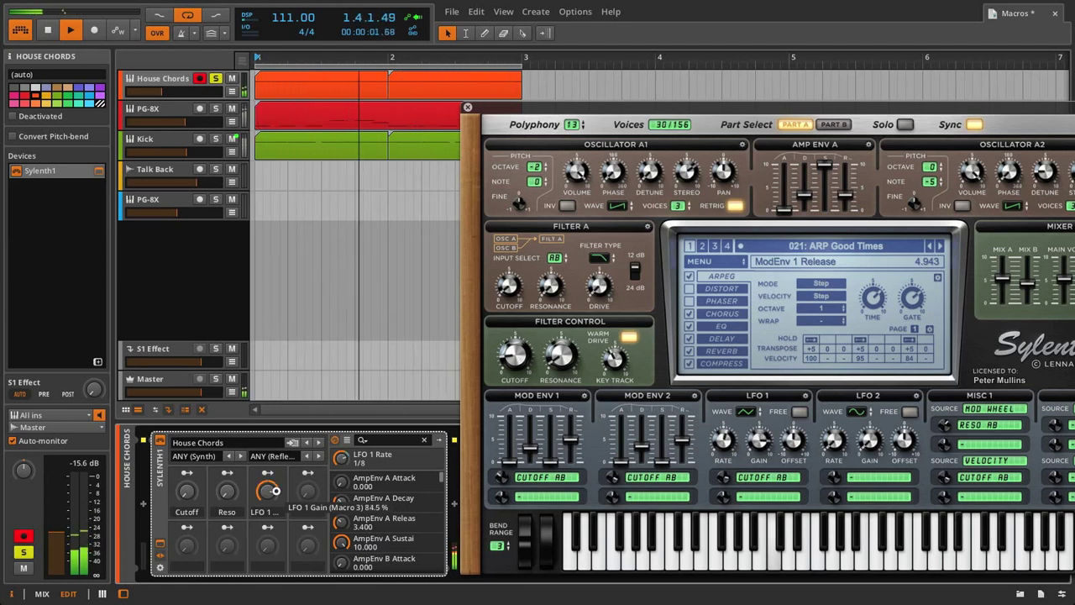
scroll(275, 491, "up", 3)
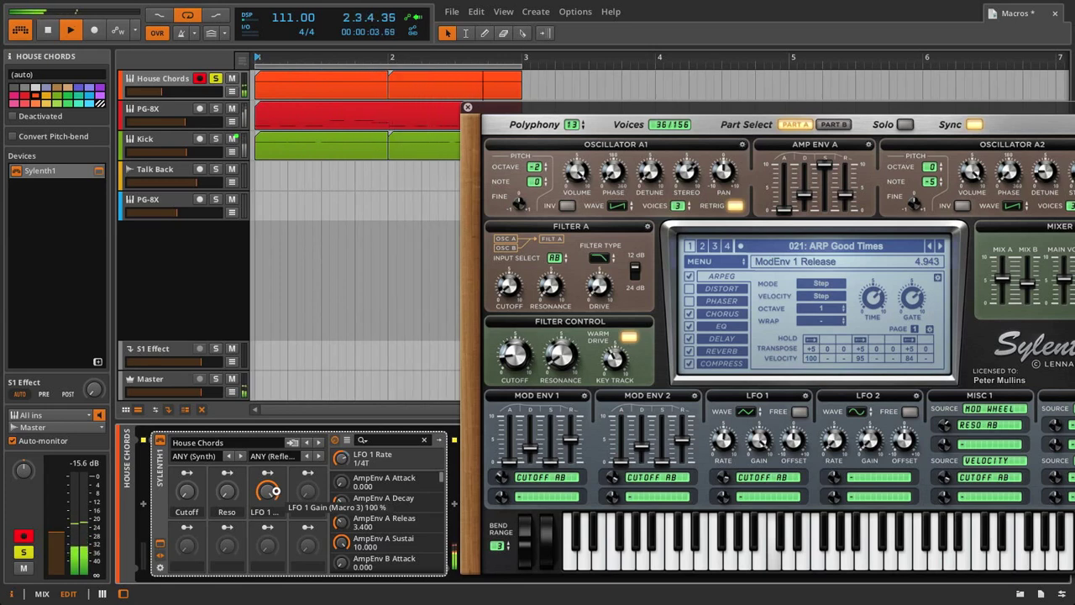
Return the third macro to zero, bring it back to full, and solo the first PG-8X track alongside House Chords.
left_click_drag(276, 490, 277, 588)
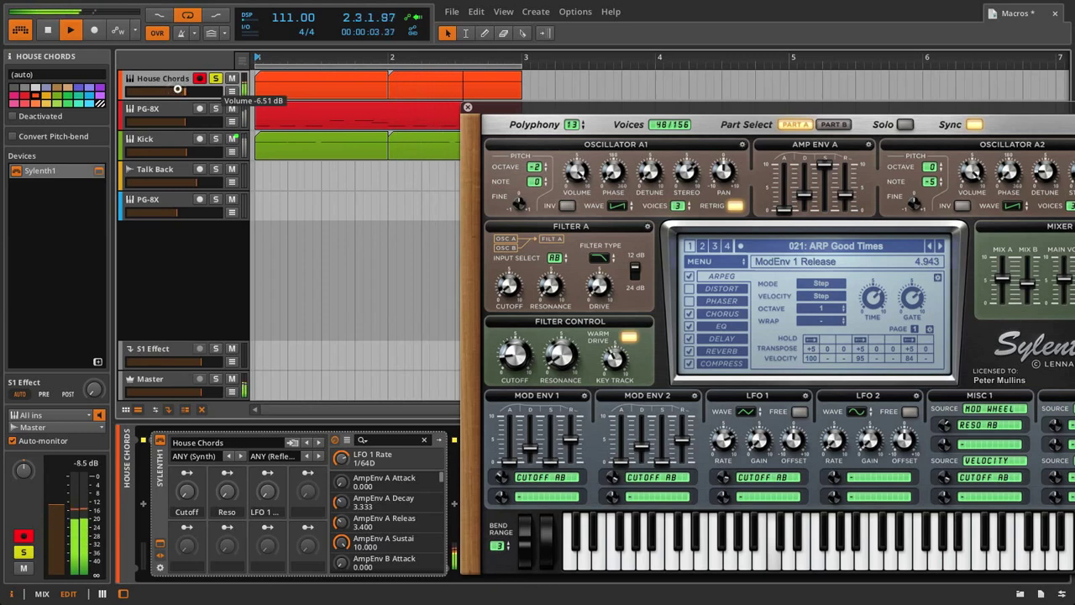
left_click_drag(271, 491, 271, 454)
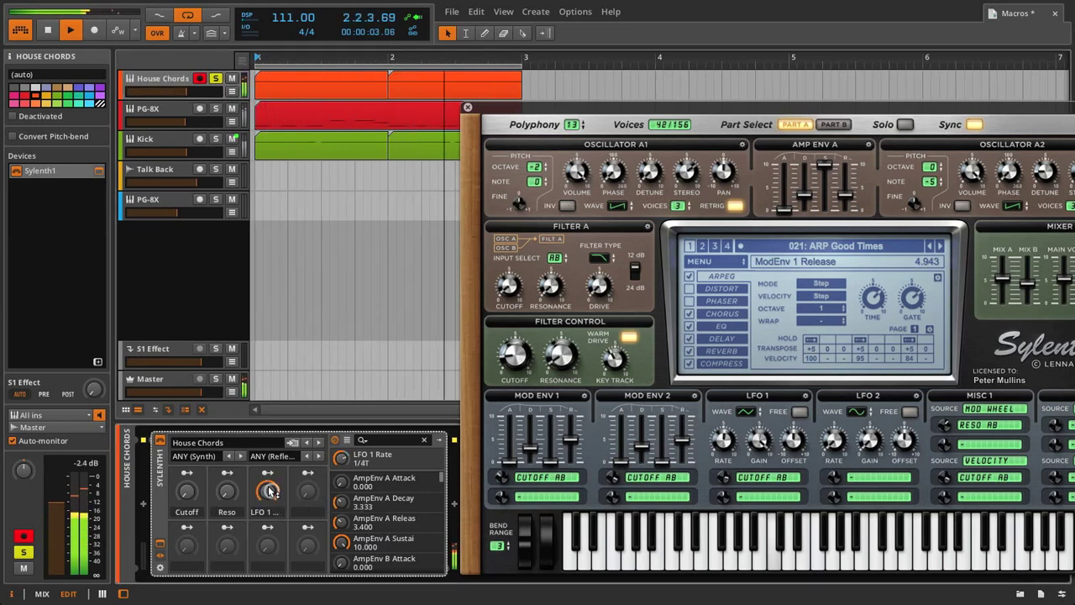
left_click(215, 109)
left_click(215, 108)
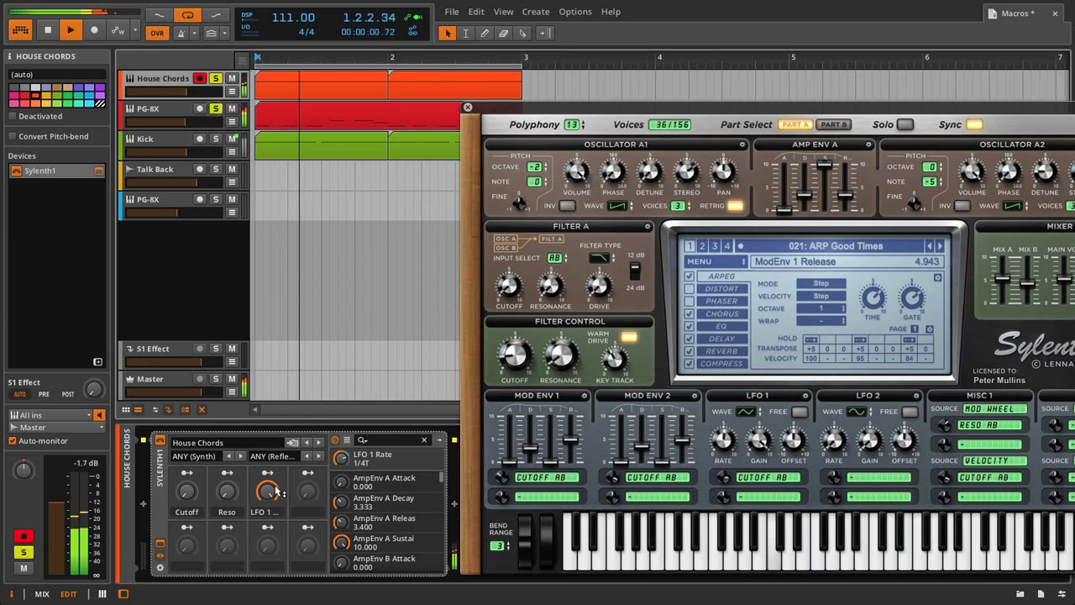
Audition the third macro together with the Reso macro at varying amounts while House Chords and PG-8X play.
scroll(267, 491, "down", 3)
scroll(267, 488, "down", 5)
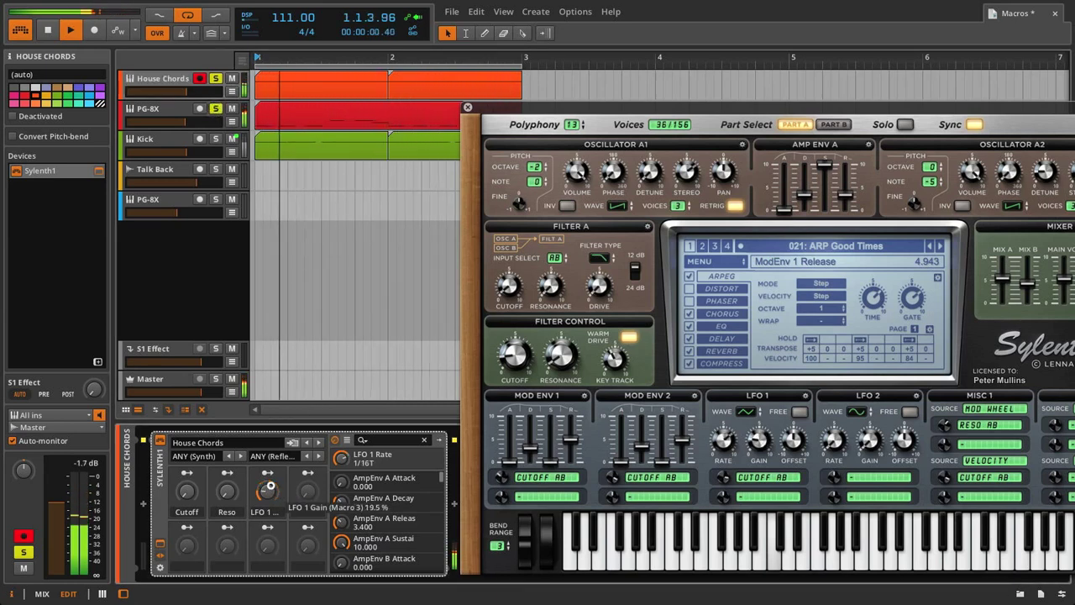
scroll(267, 487, "down", 2)
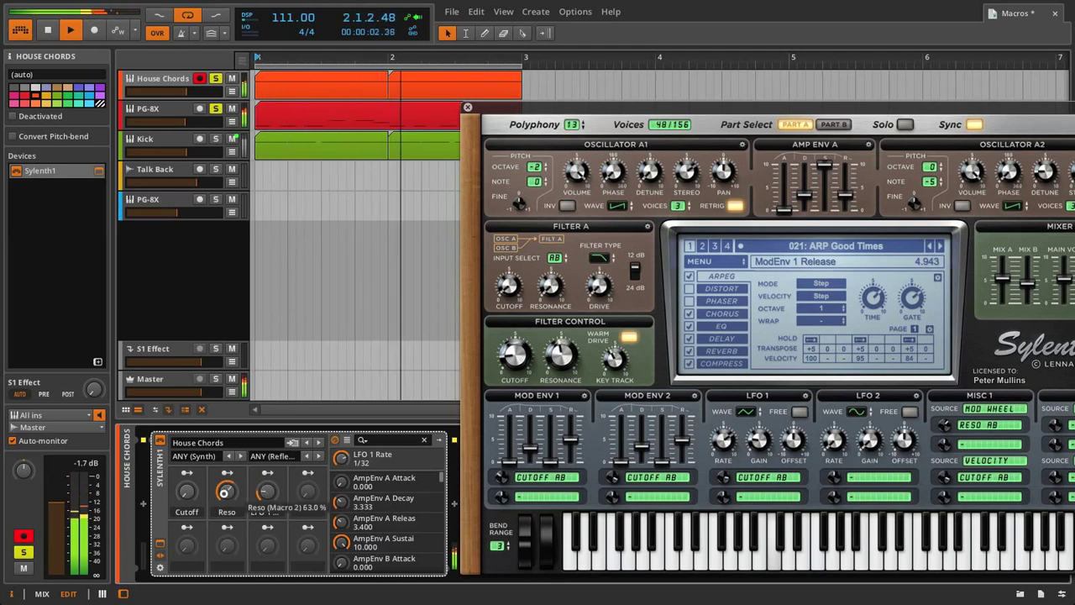
scroll(225, 491, "up", 2)
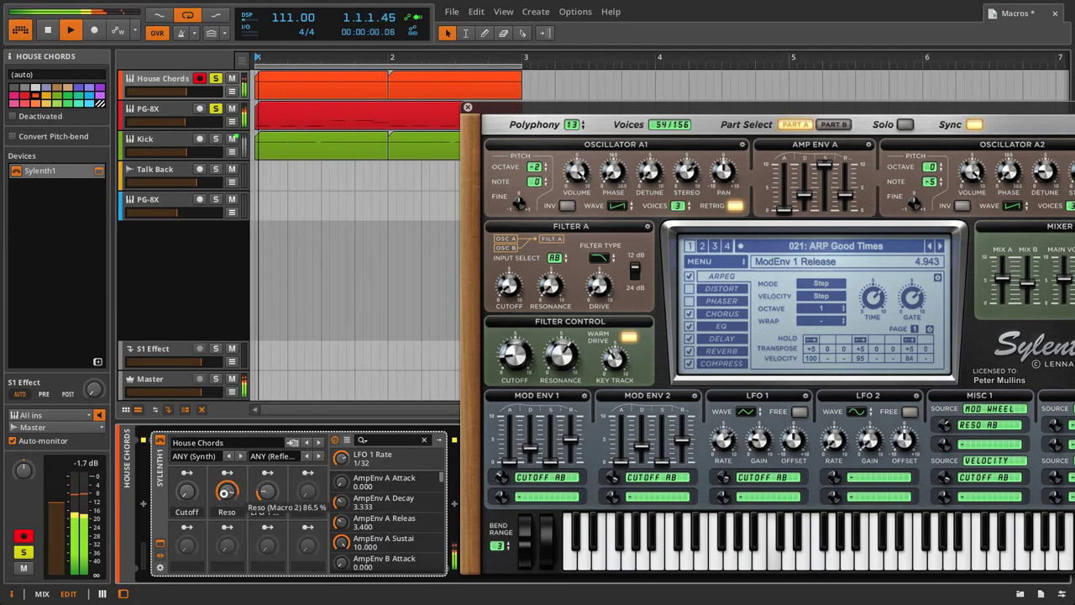
scroll(267, 491, "up", 6)
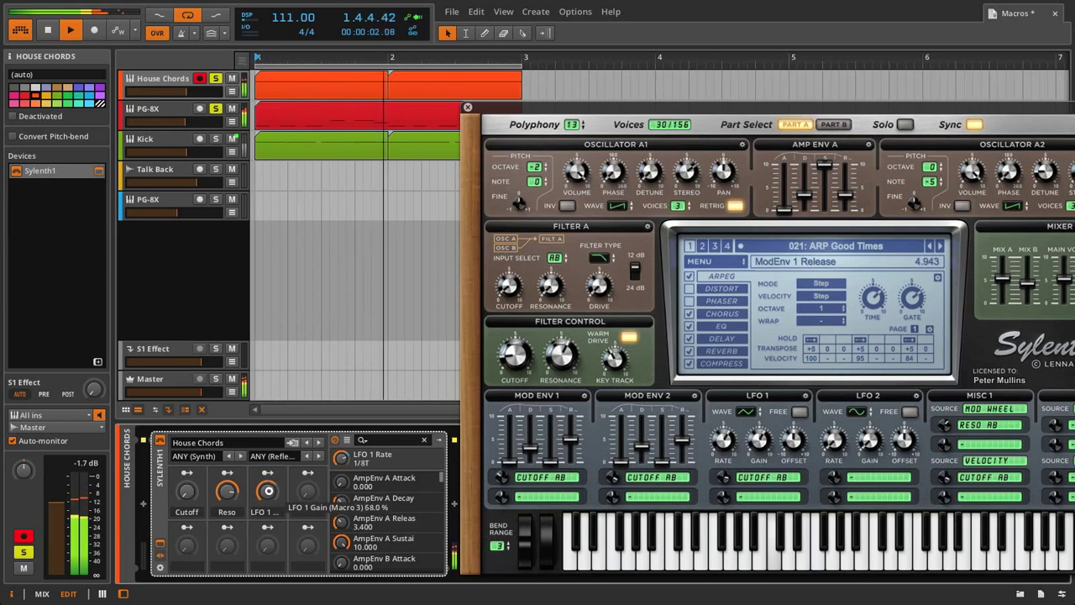
scroll(267, 491, "up", 3)
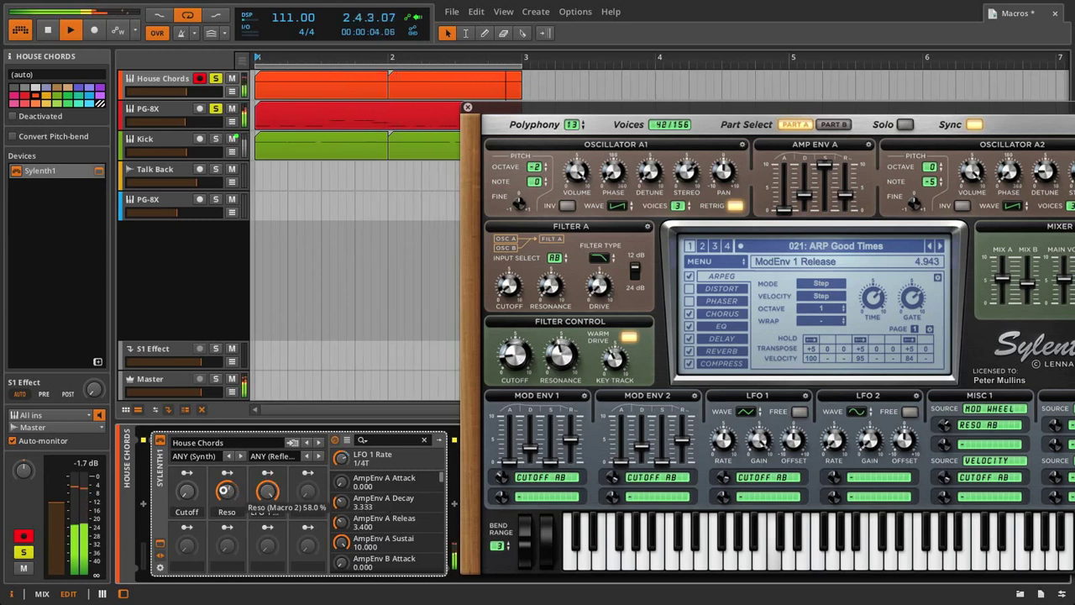
scroll(268, 493, "down", 7)
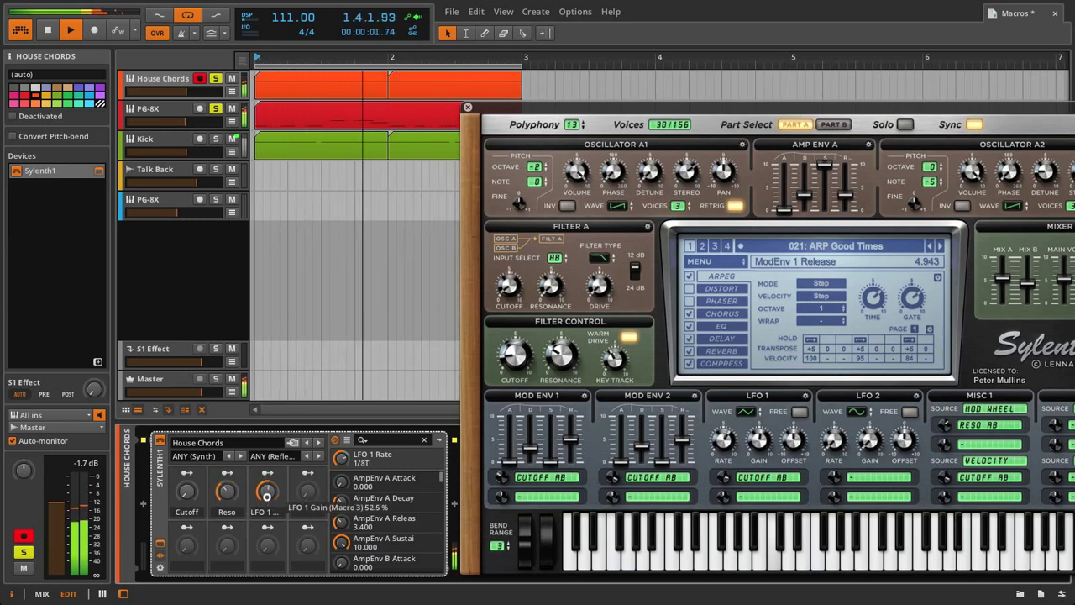
scroll(267, 497, "down", 1)
Raise the Cutoff, Reso and third macros together during playback to hear them combined, and return all three to zero.
scroll(184, 496, "up", 5)
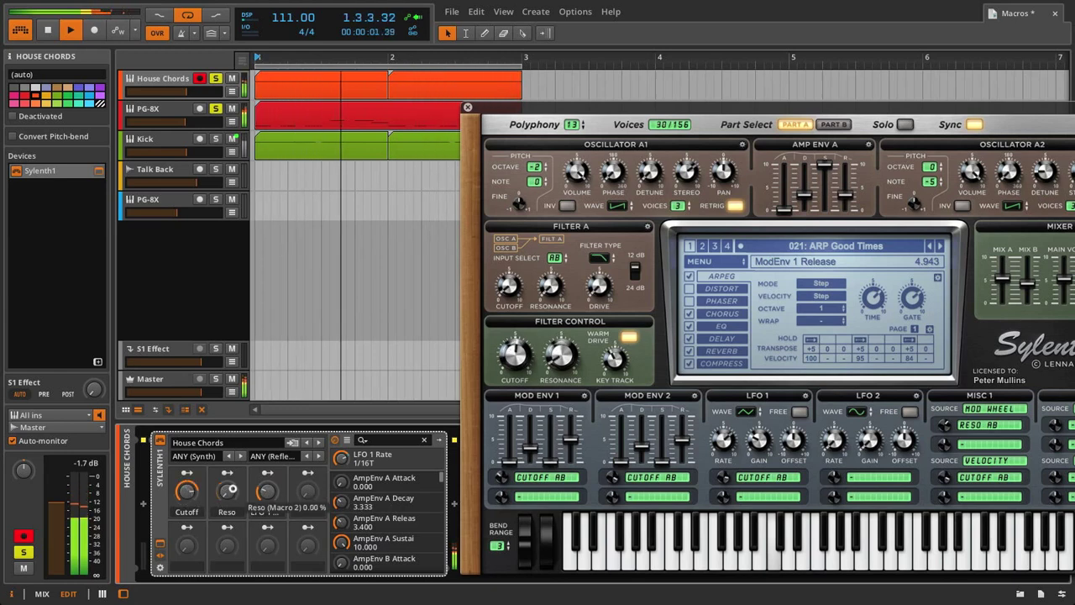
scroll(227, 494, "up", 3)
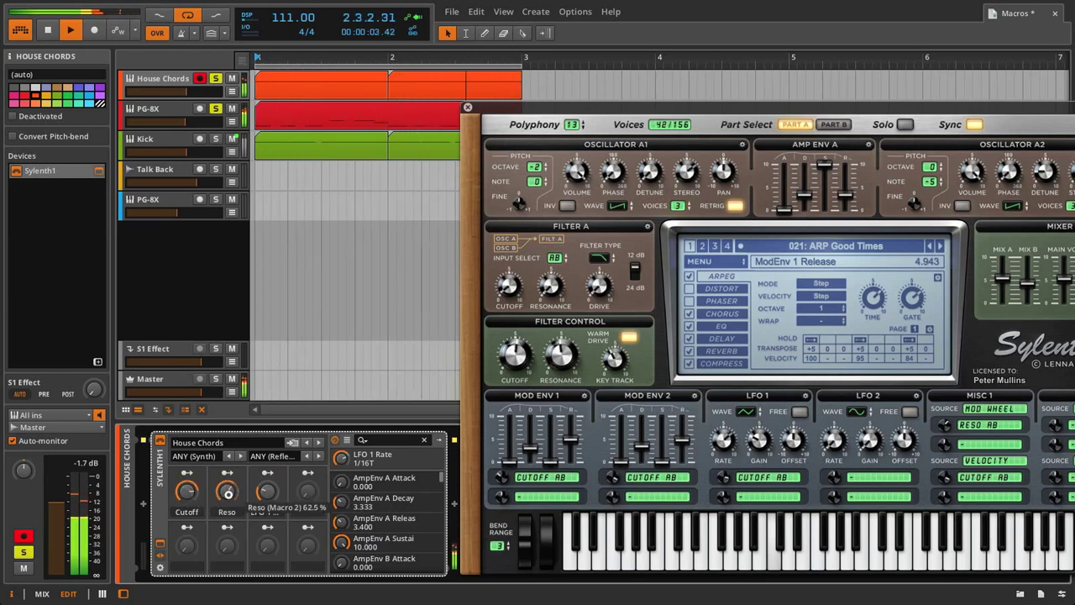
scroll(269, 494, "up", 1)
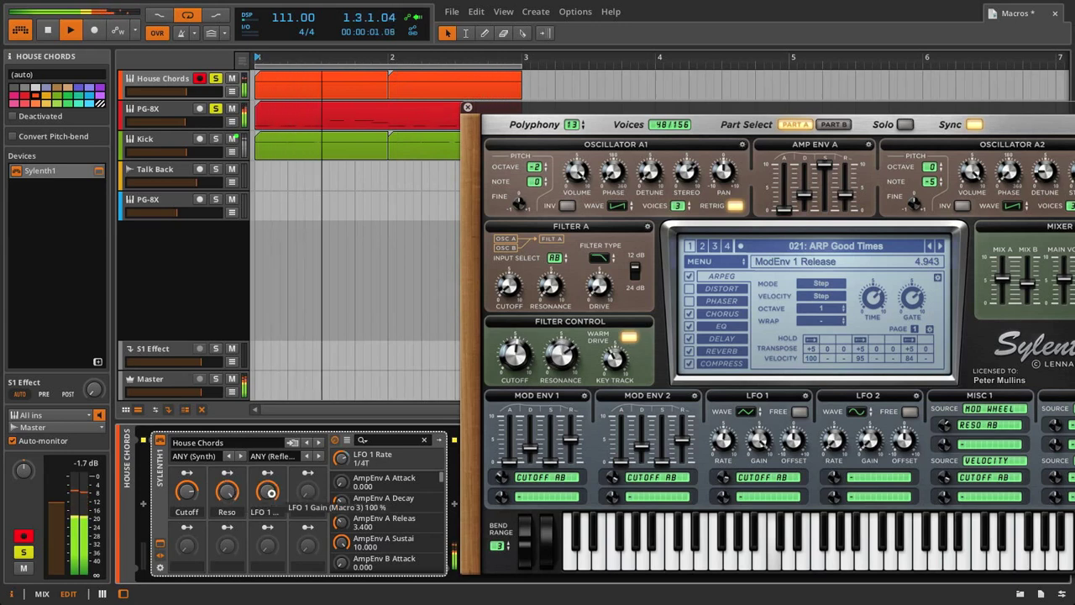
scroll(271, 493, "up", 4)
scroll(271, 494, "down", 5)
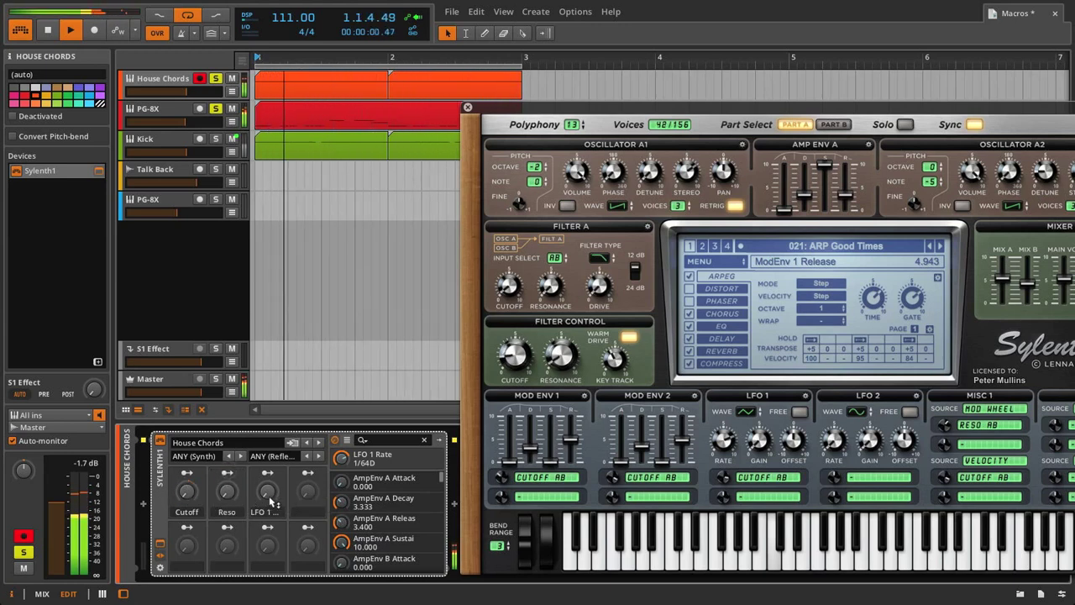
Sweep the third macro up from zero to about 60% and partly back down during playback, and stop playback.
left_click_drag(264, 492, 264, 475)
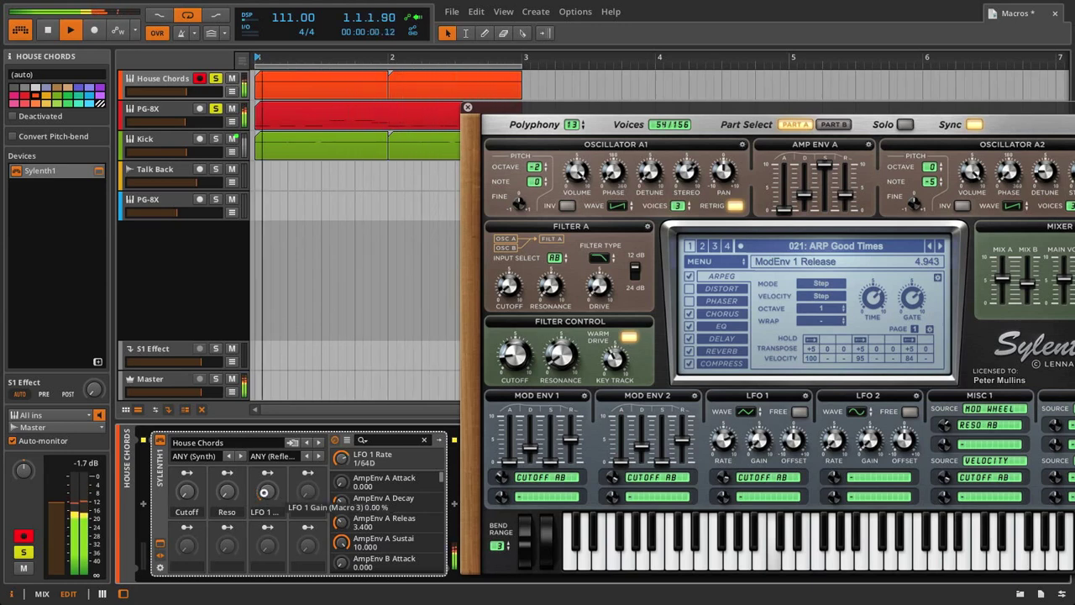
scroll(264, 494, "up", 10)
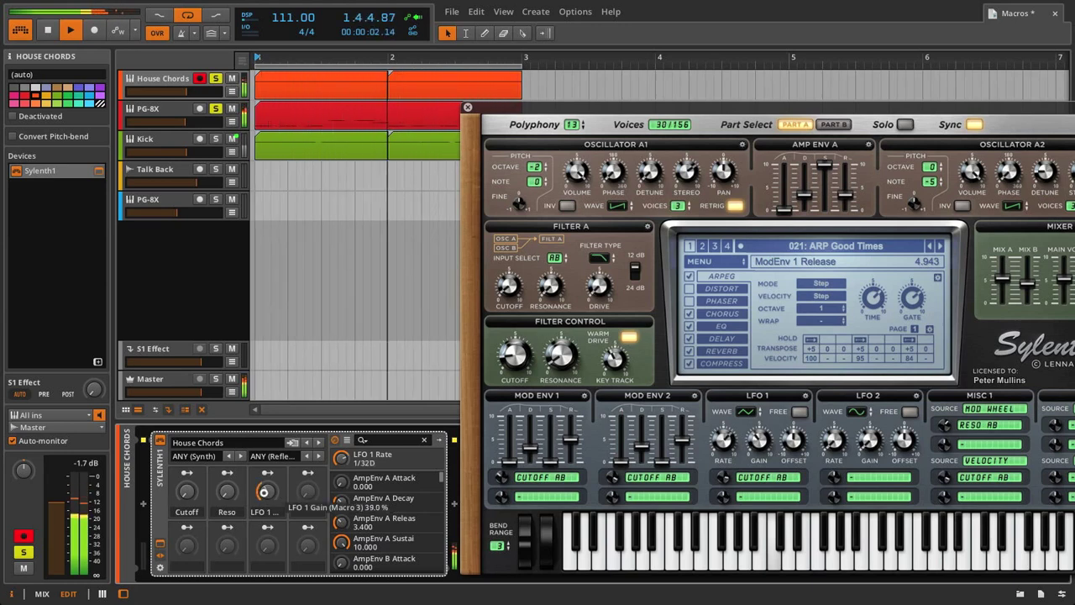
scroll(264, 493, "up", 6)
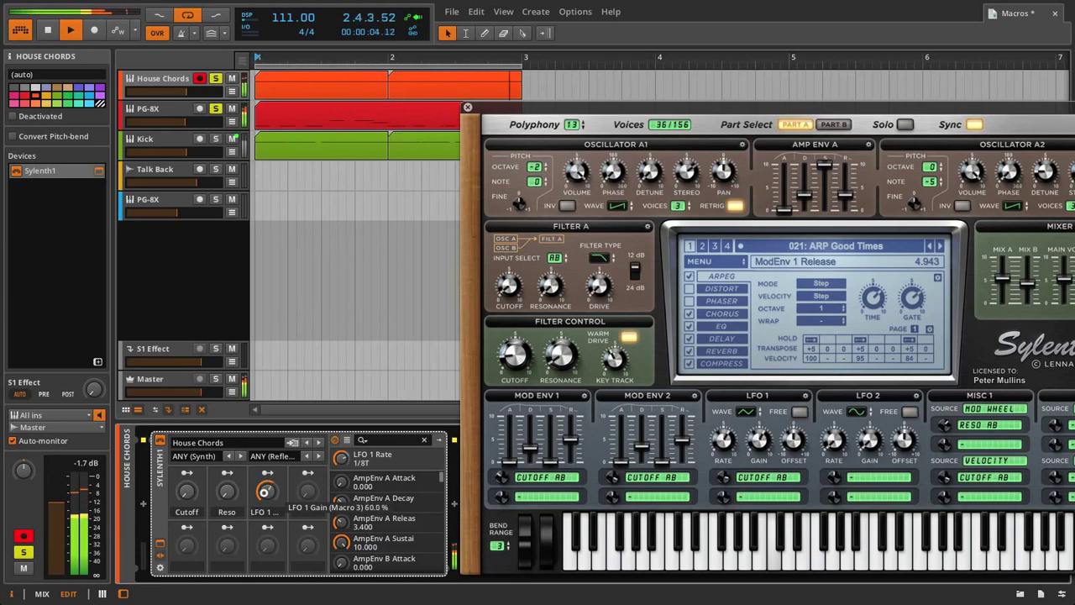
scroll(264, 493, "down", 7)
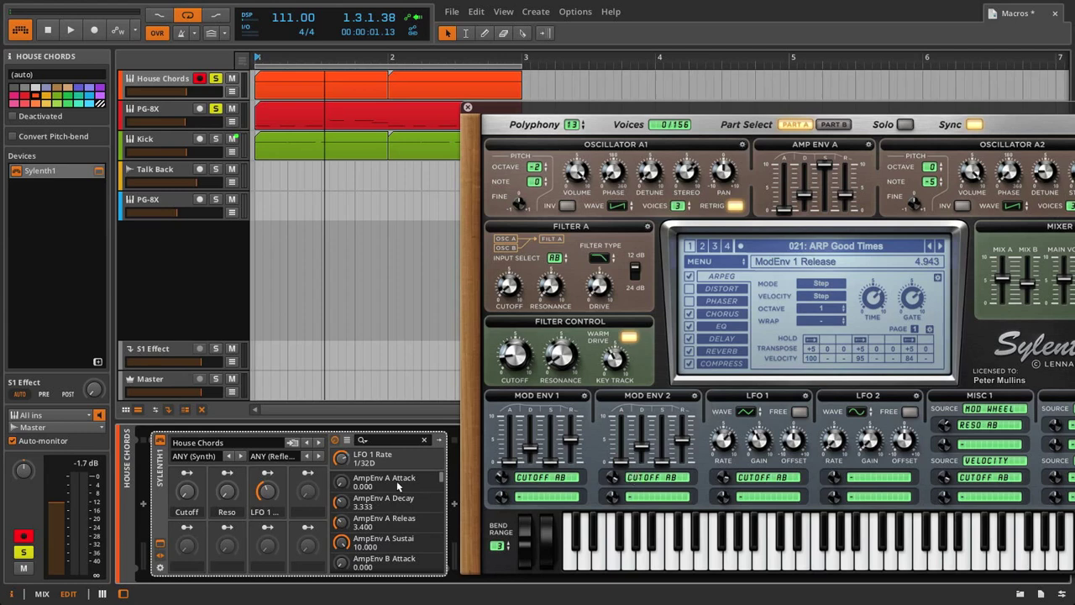
left_click(270, 446)
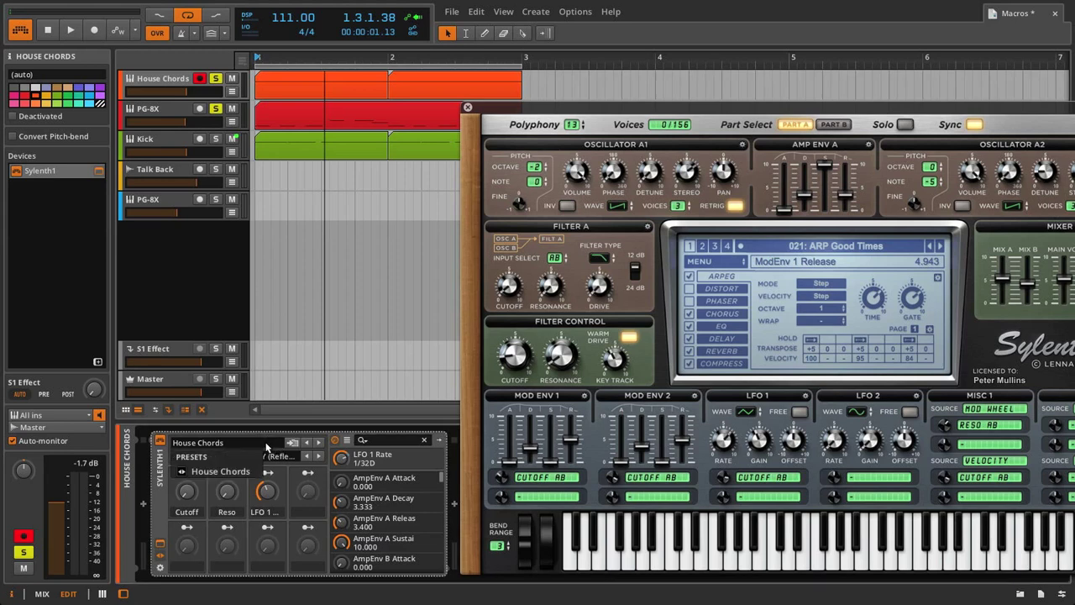
left_click(266, 443)
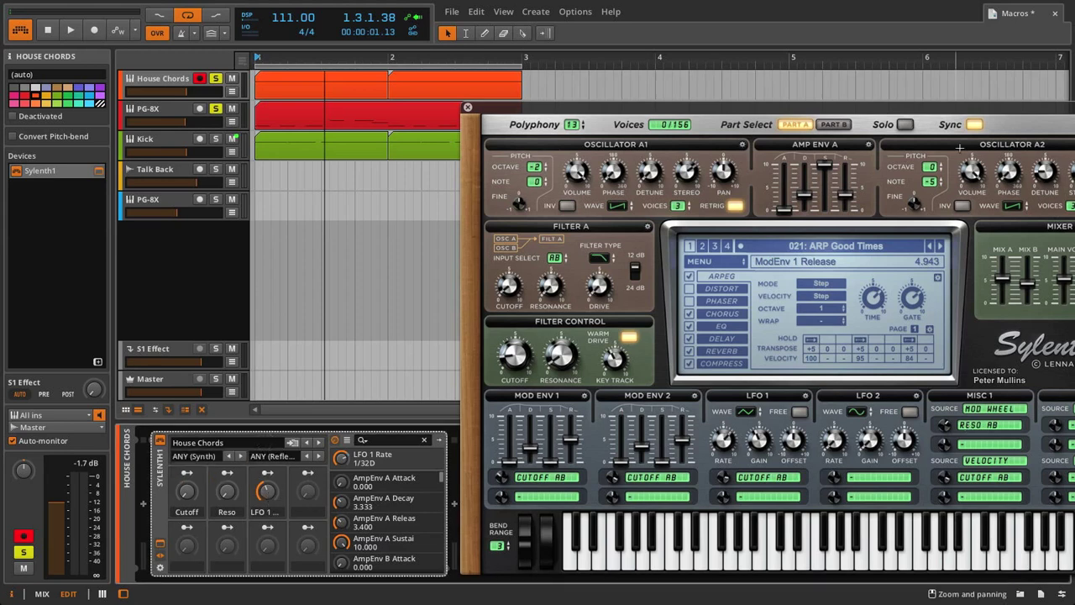
mouse_move(950, 106)
left_mouse_down()
mouse_move(894, 106)
mouse_move(979, 110)
mouse_move(953, 112)
left_mouse_up()
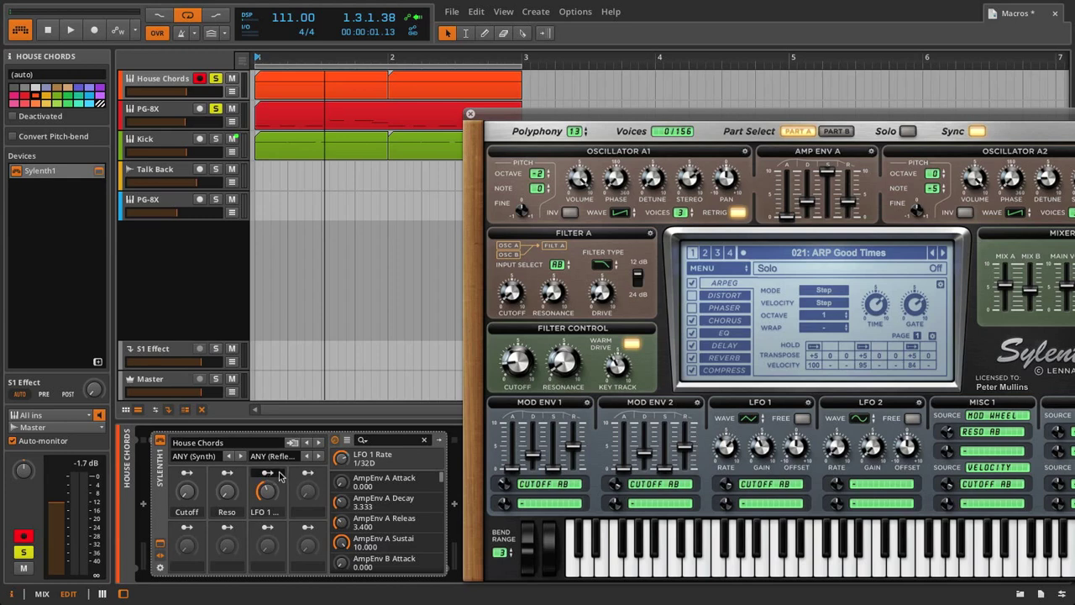
Reset the third macro to zero, solo the Kick track as well, and audition the third macro during playback.
double_click(267, 491)
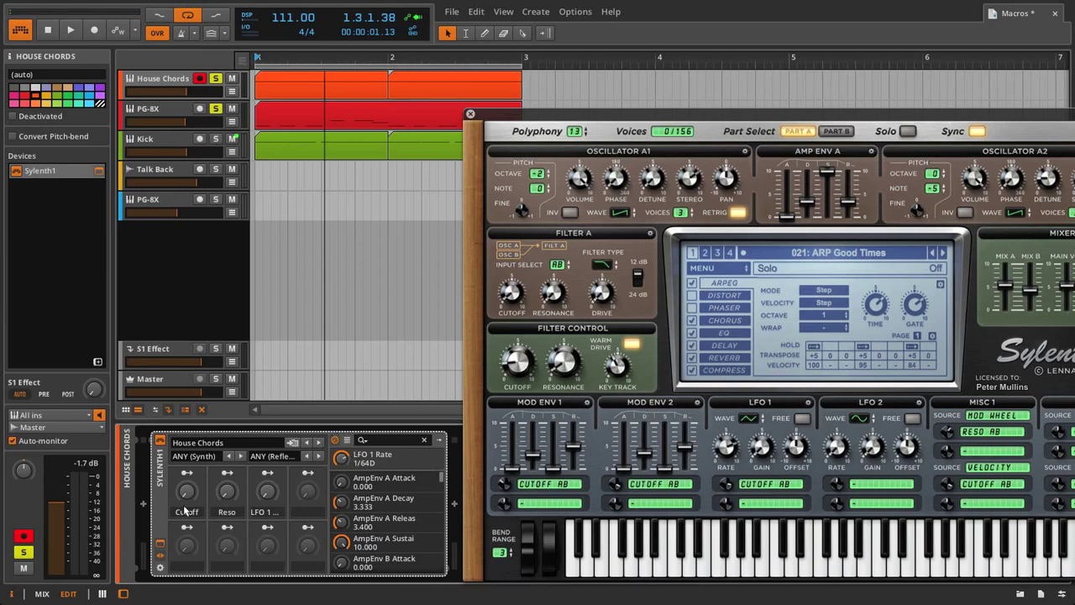
key("space")
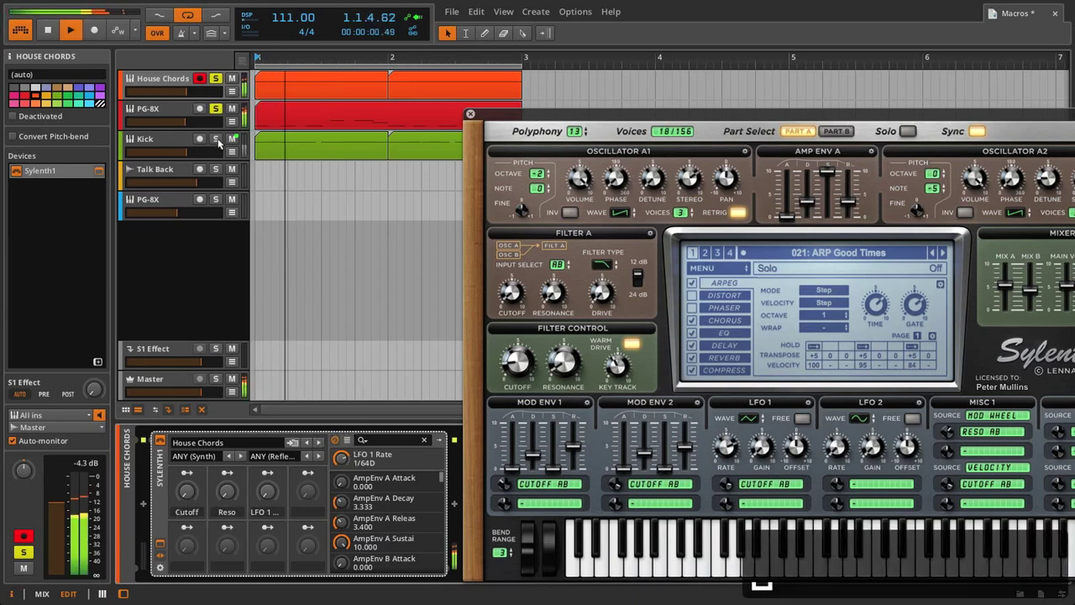
left_click(216, 139)
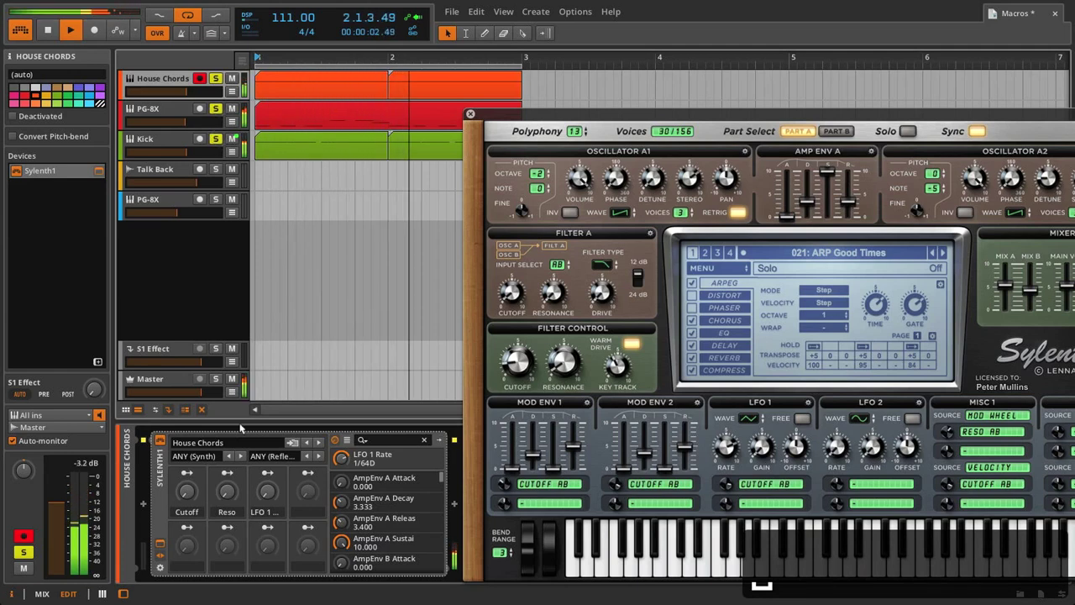
mouse_move(276, 490)
left_mouse_down()
mouse_move(276, 470)
mouse_move(277, 489)
left_mouse_up()
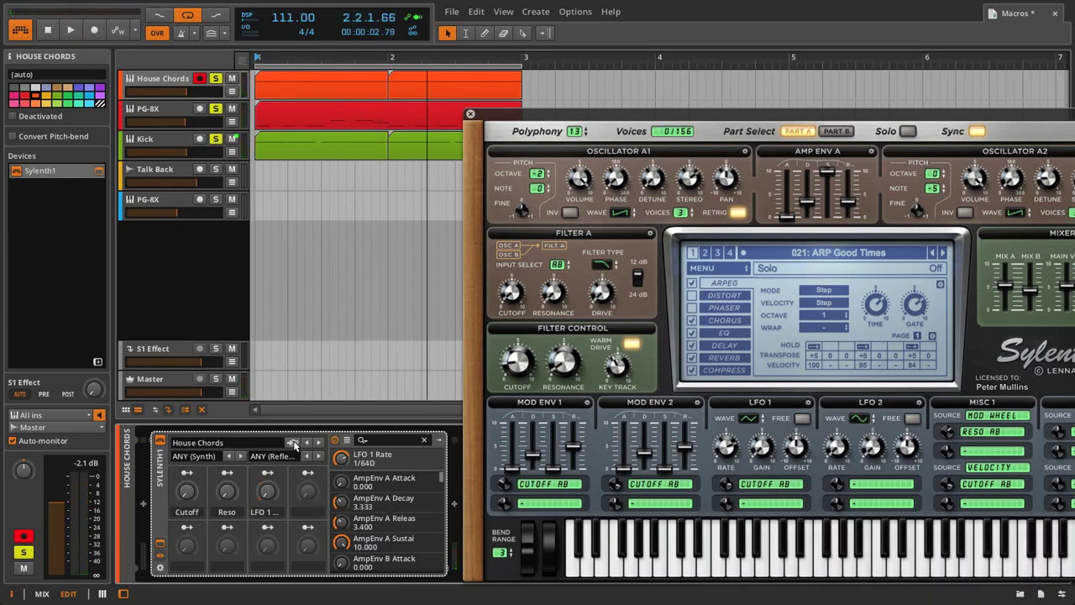
Rename the third macro to Wobble.
double_click(289, 502)
type("Wo")
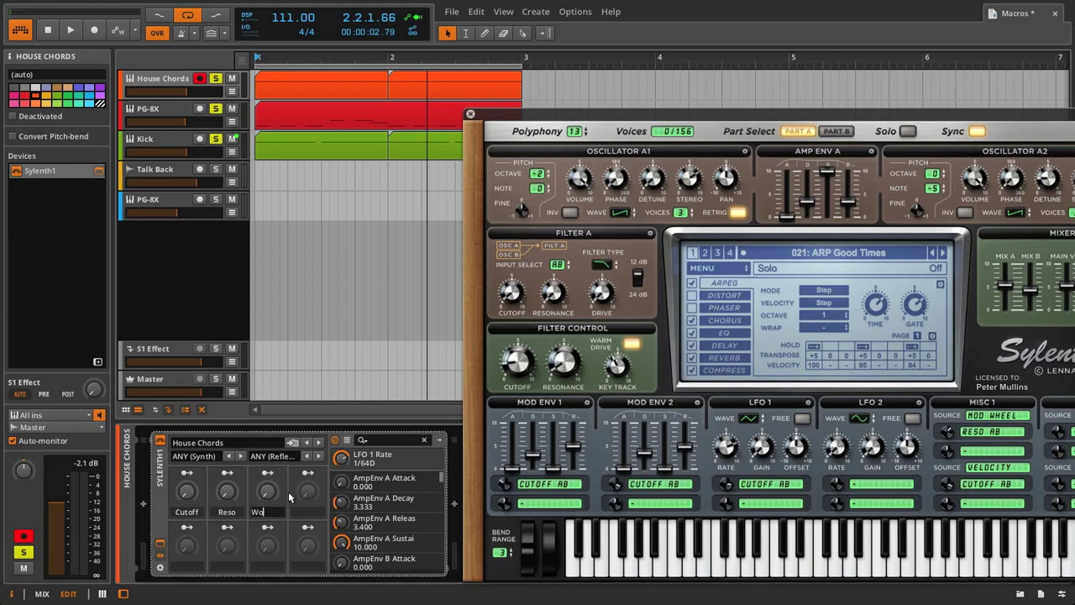
type("bble")
key("Return")
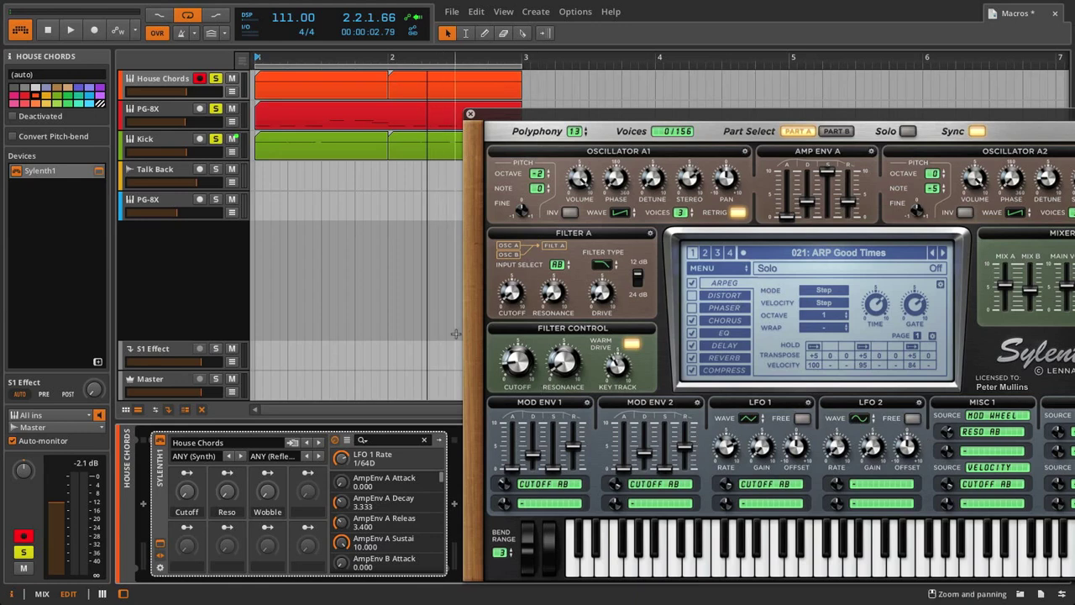
Review the Save Preset to Library options for the House Chords device preset, and cancel without saving.
left_click(247, 445)
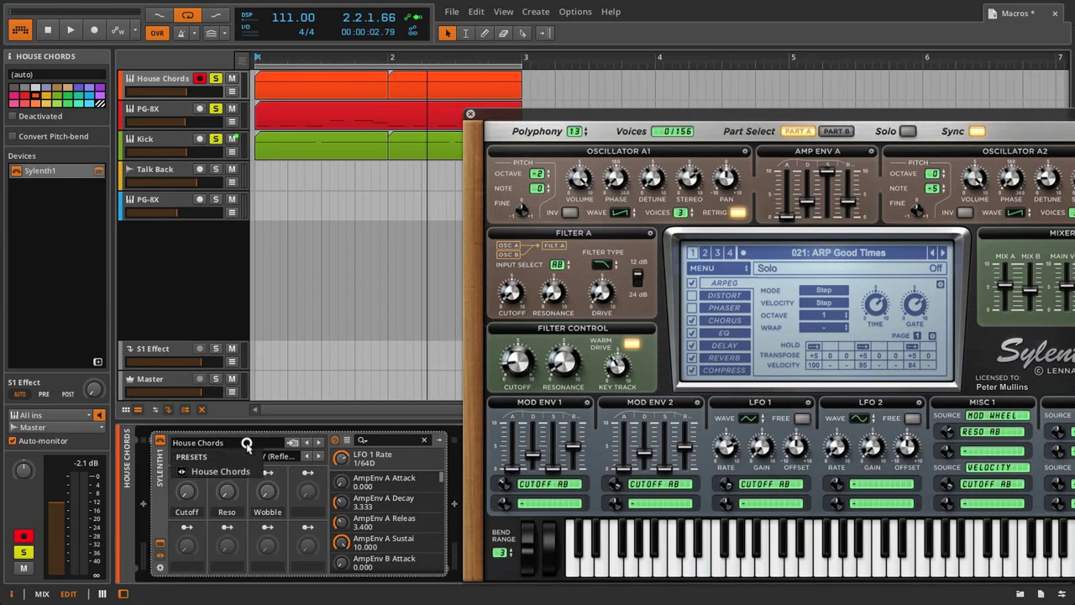
left_click(291, 442)
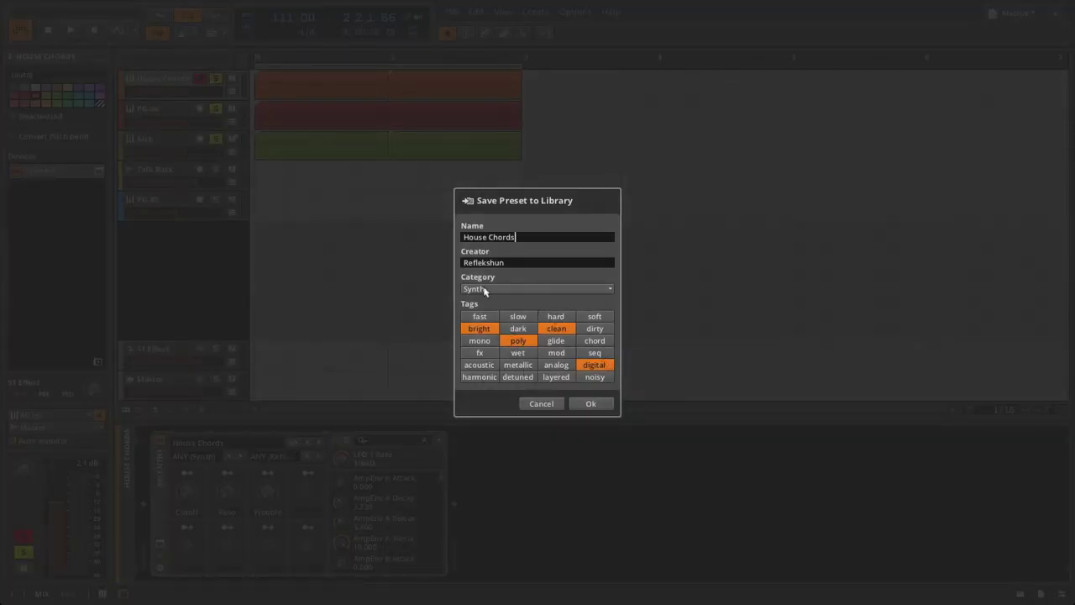
left_click(543, 407)
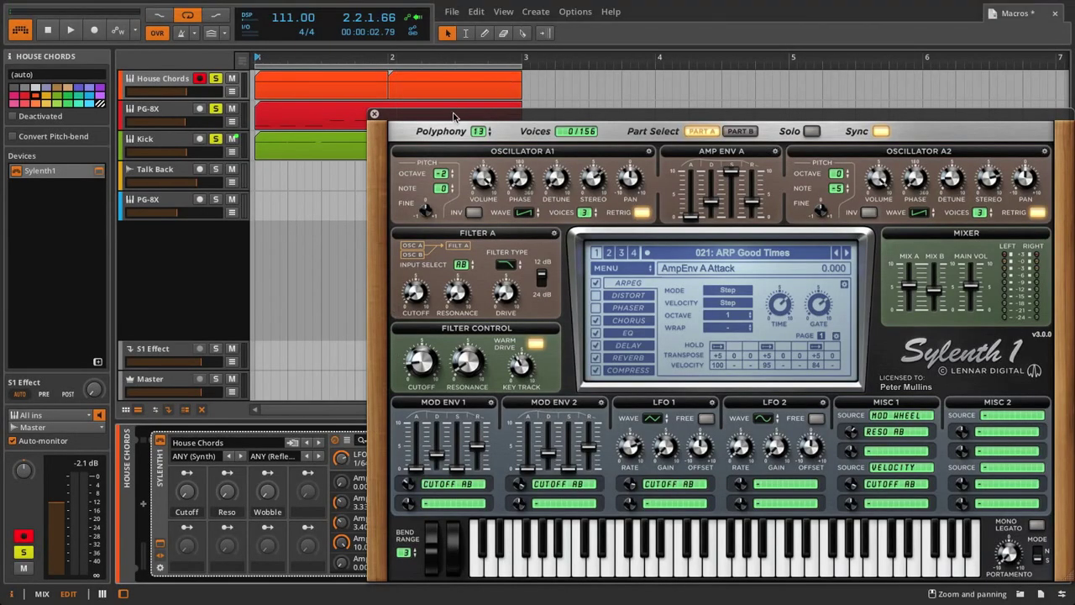
Reposition the Sylenth1 window so it stays clear of the named macro knobs, and start playback.
left_click_drag(453, 116, 448, 98)
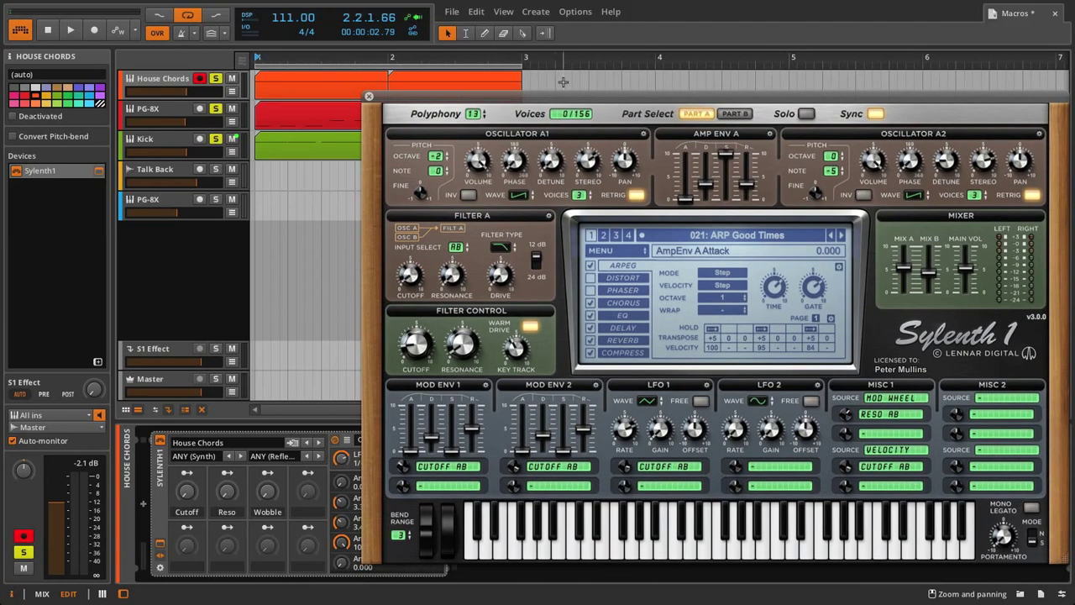
left_click_drag(552, 99, 535, 101)
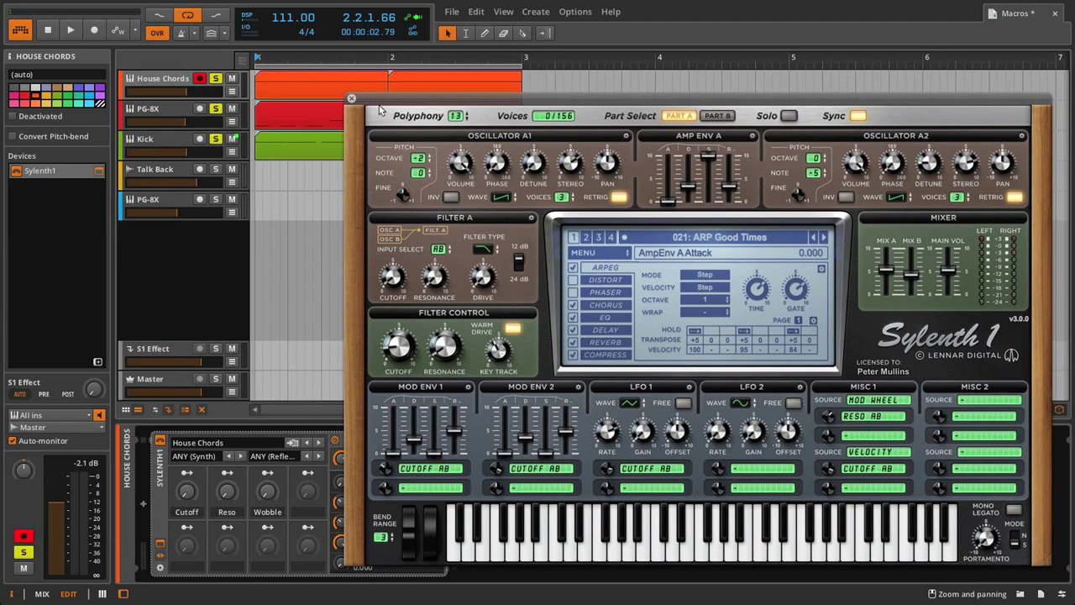
key("space")
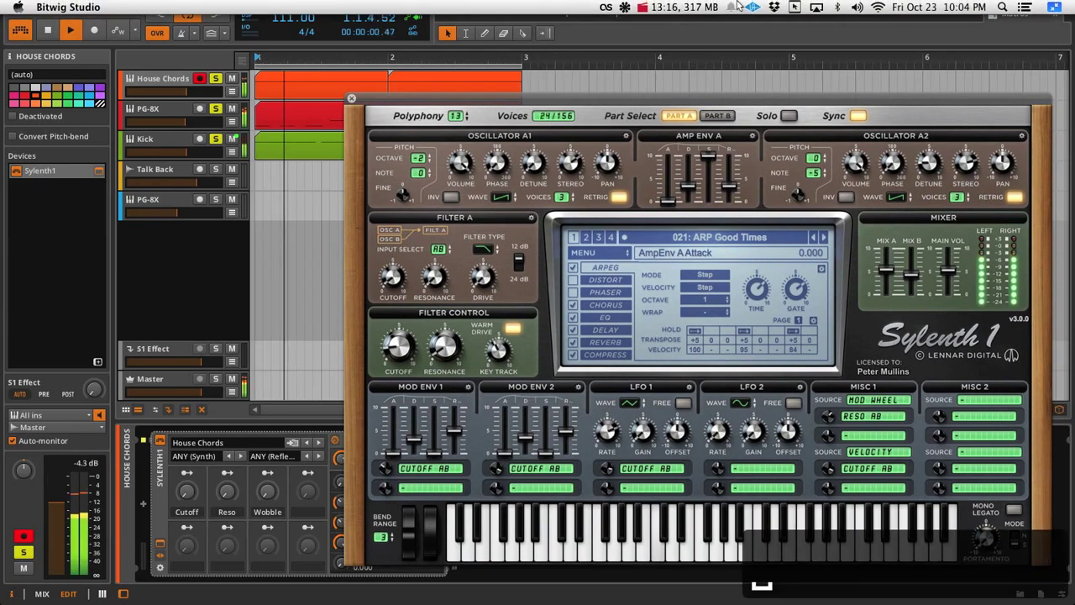
mouse_move(661, 17)
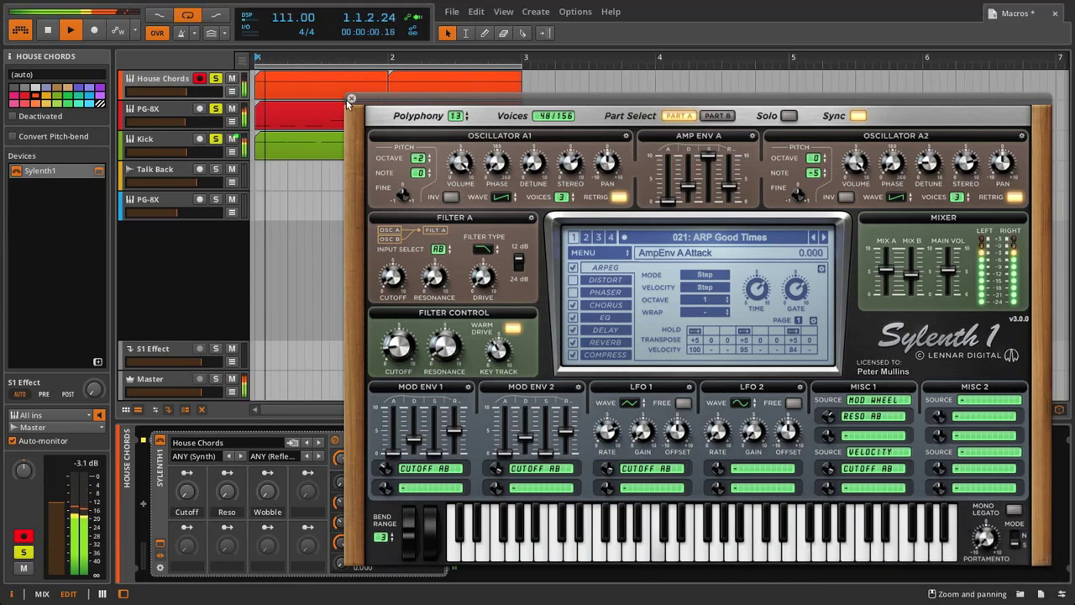
mouse_move(377, 96)
left_mouse_down()
mouse_move(385, 192)
mouse_move(386, 97)
left_mouse_up()
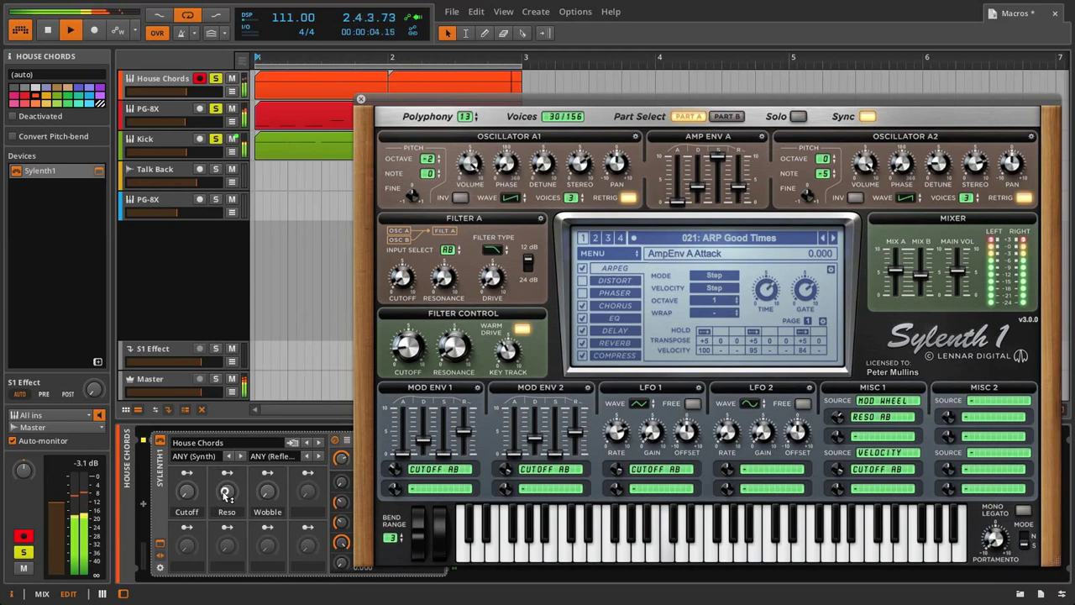
Audition the Reso, Cutoff and Wobble macros by sweeping them up during playback, and return them to zero.
left_click_drag(225, 493, 225, 441)
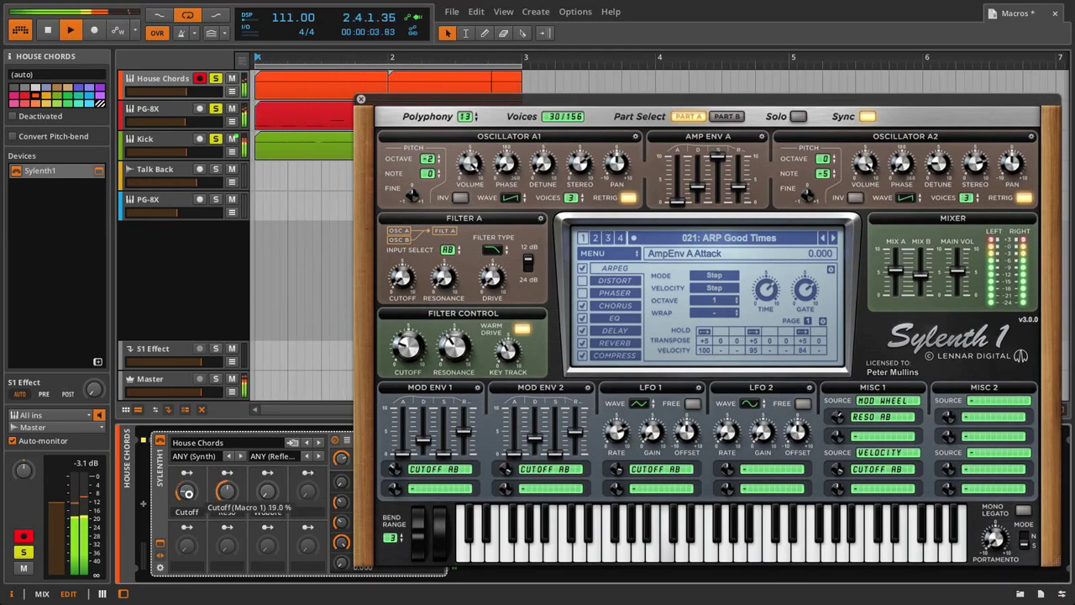
key("space")
key("space")
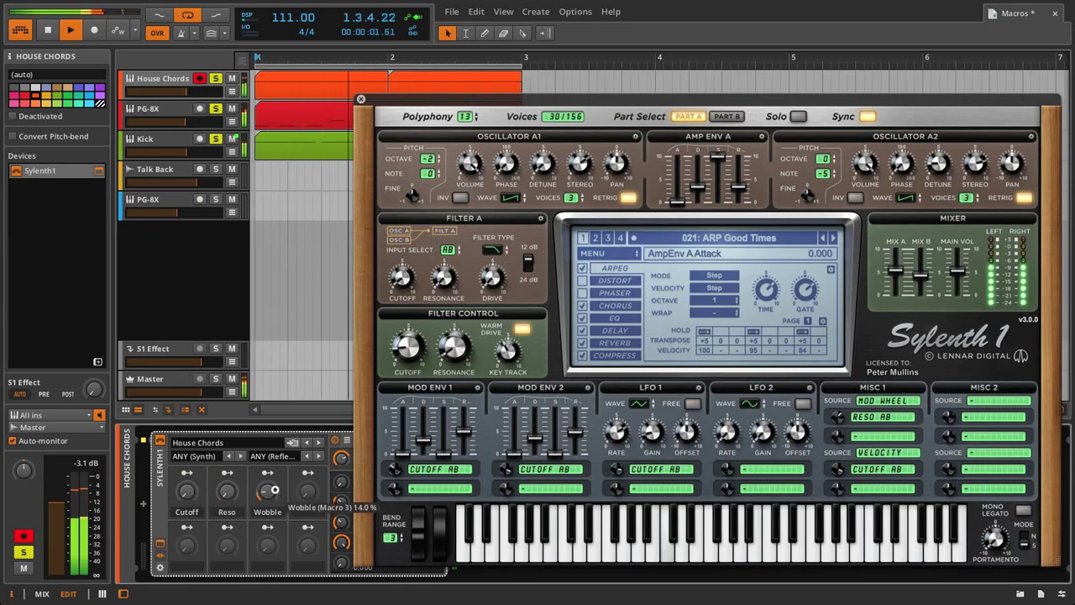
left_click_drag(275, 490, 274, 490)
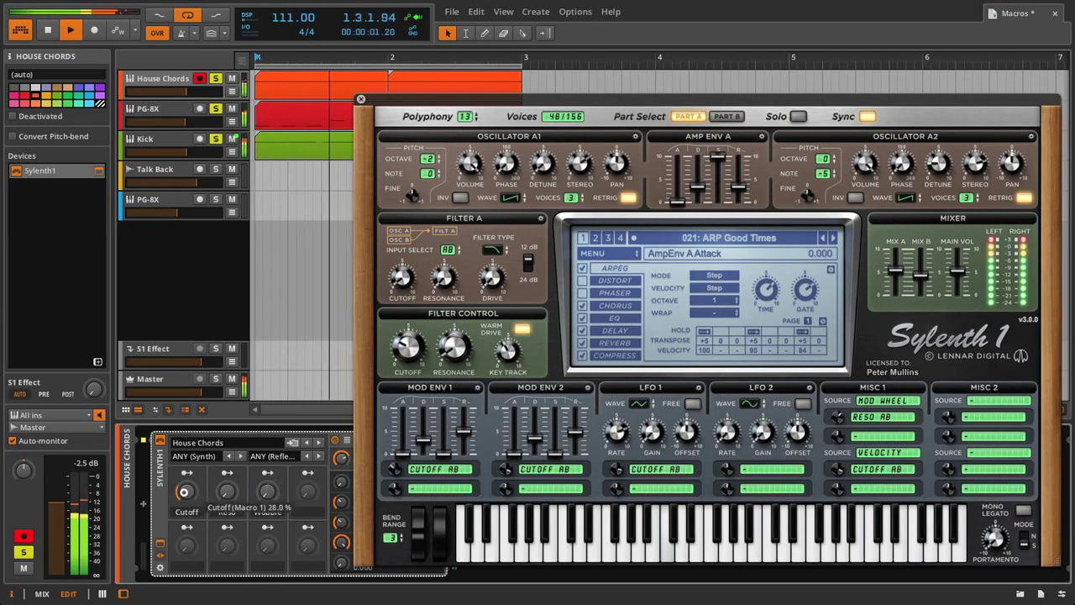
left_click_drag(184, 491, 272, 494)
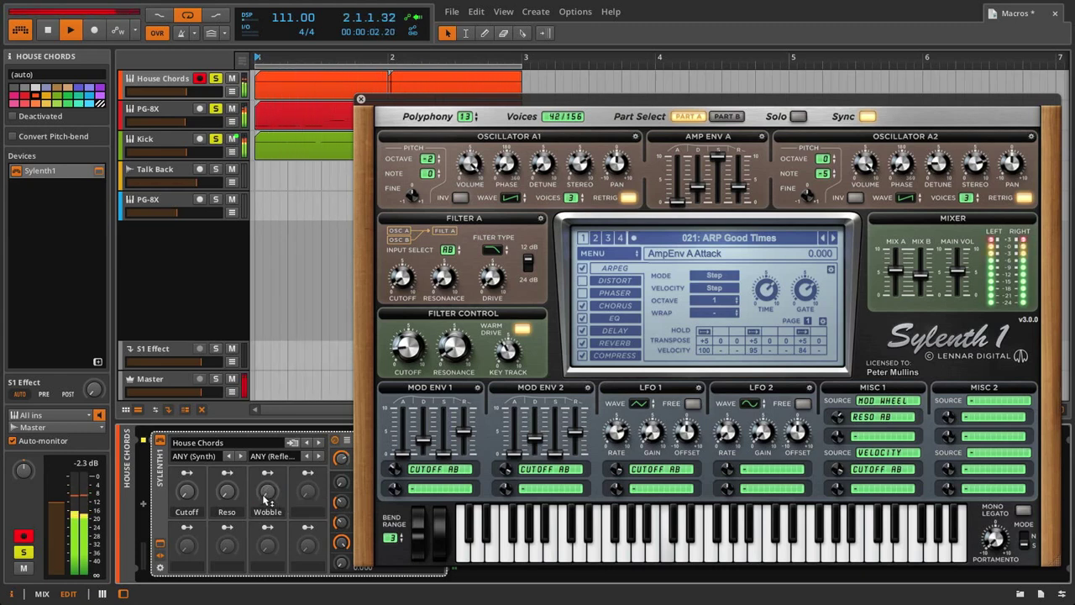